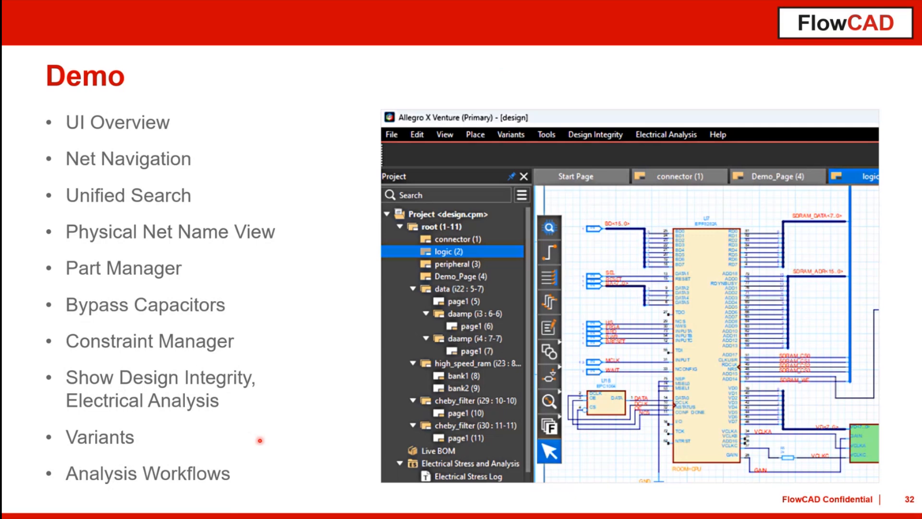
- End the slide show to return to the Allegro X Venture schematic and check the Pulse status among the hidden system icons
{"action": "right_click", "coordinate": [286, 402]}
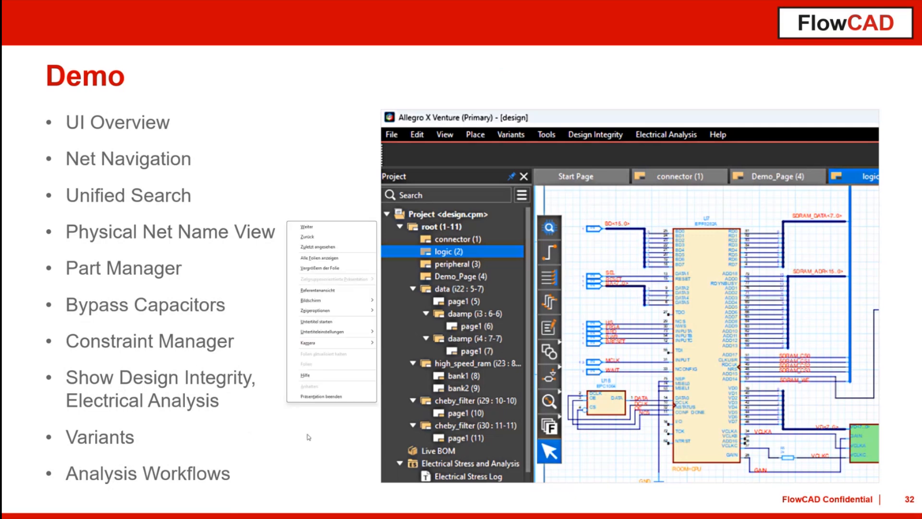
{"action": "left_click", "coordinate": [307, 400]}
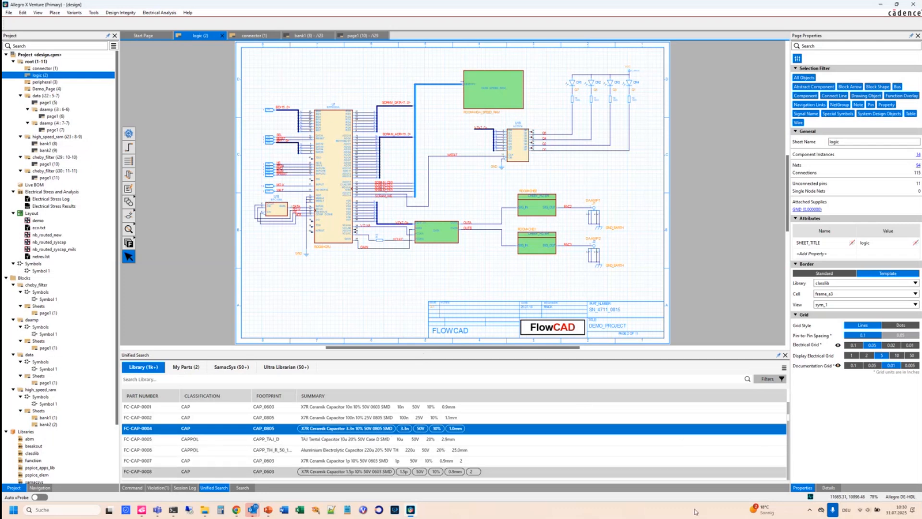
{"action": "left_click", "coordinate": [810, 511]}
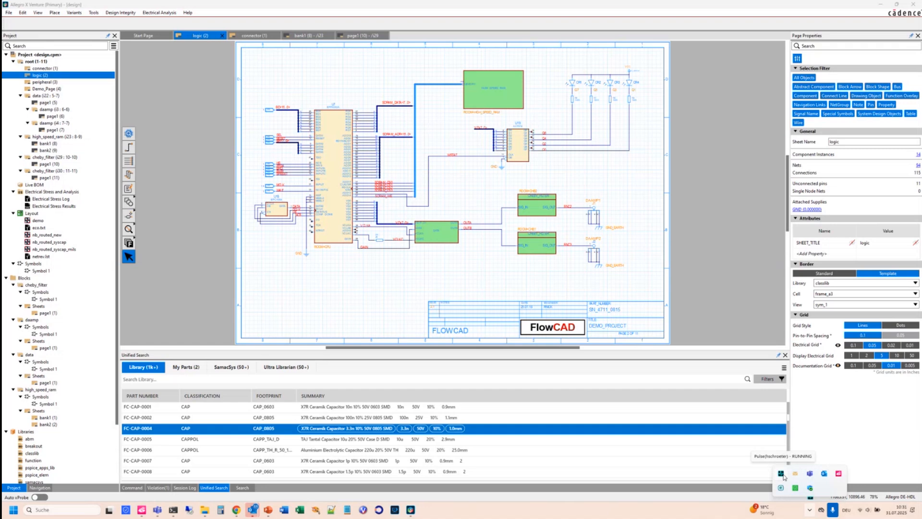
{"action": "left_click", "coordinate": [704, 314]}
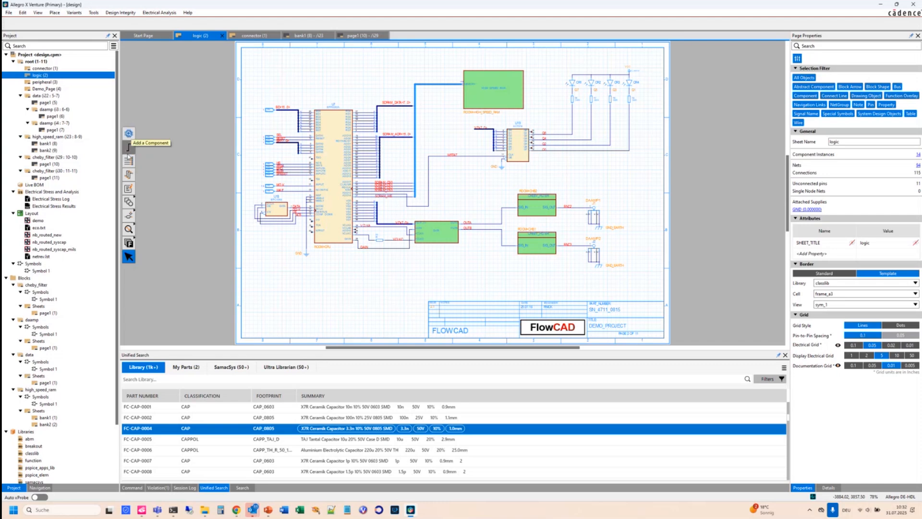
- Look through the power, ground and port symbols, the placement commands, and the project's import and export options
{"action": "left_click", "coordinate": [130, 216]}
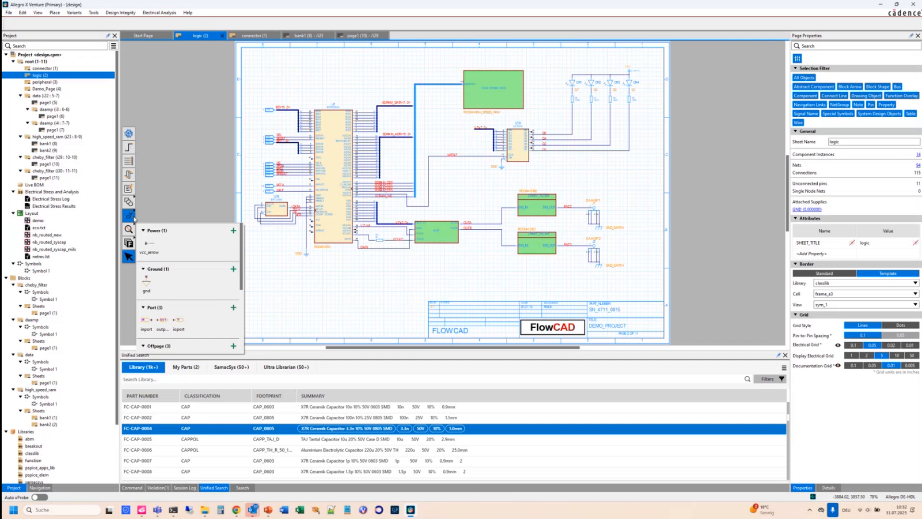
{"action": "left_click", "coordinate": [157, 186]}
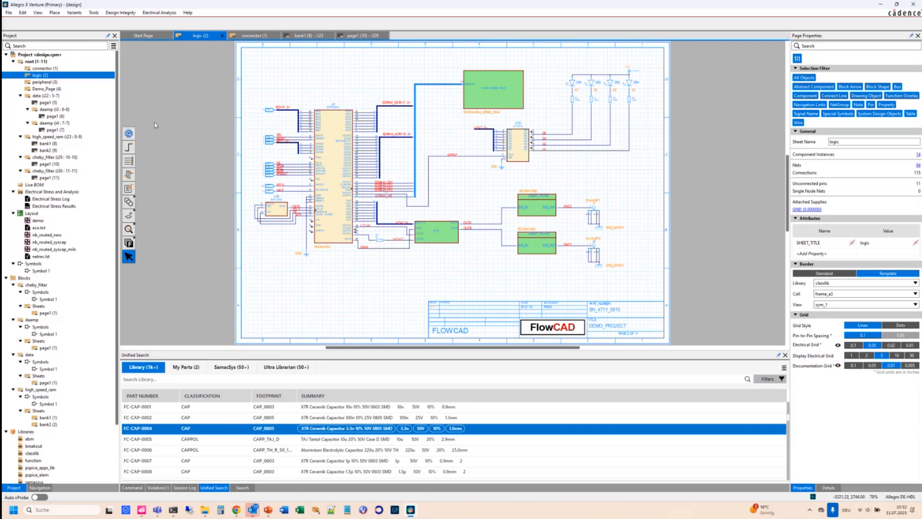
{"action": "left_click", "coordinate": [9, 13]}
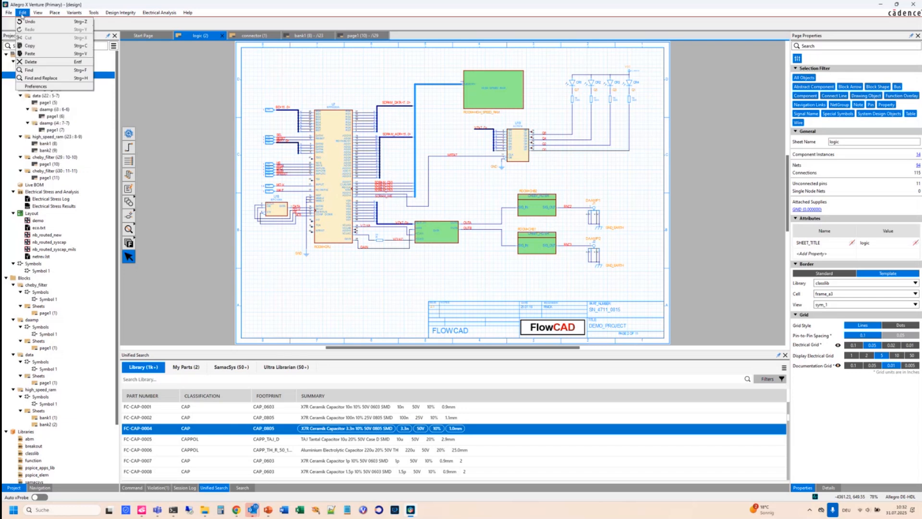
{"action": "mouse_move", "coordinate": [48, 15]}
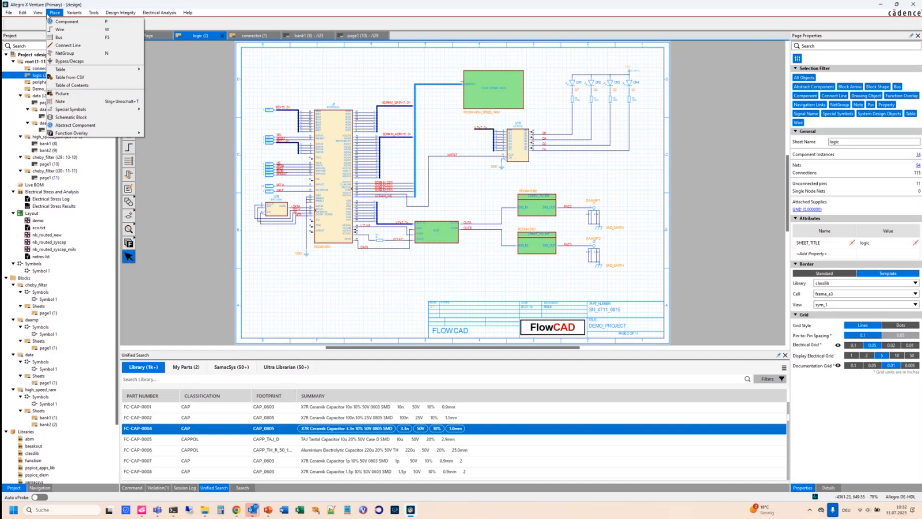
{"action": "left_click", "coordinate": [8, 13]}
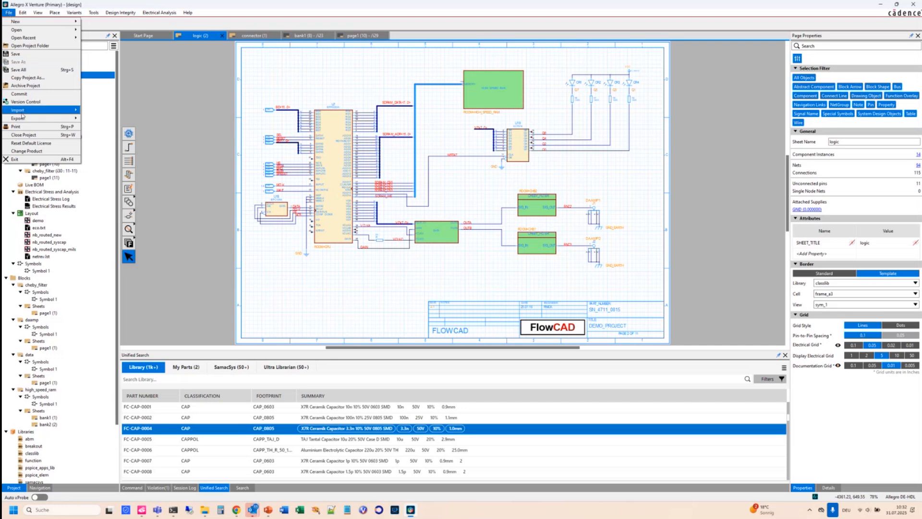
{"action": "mouse_move", "coordinate": [22, 115]}
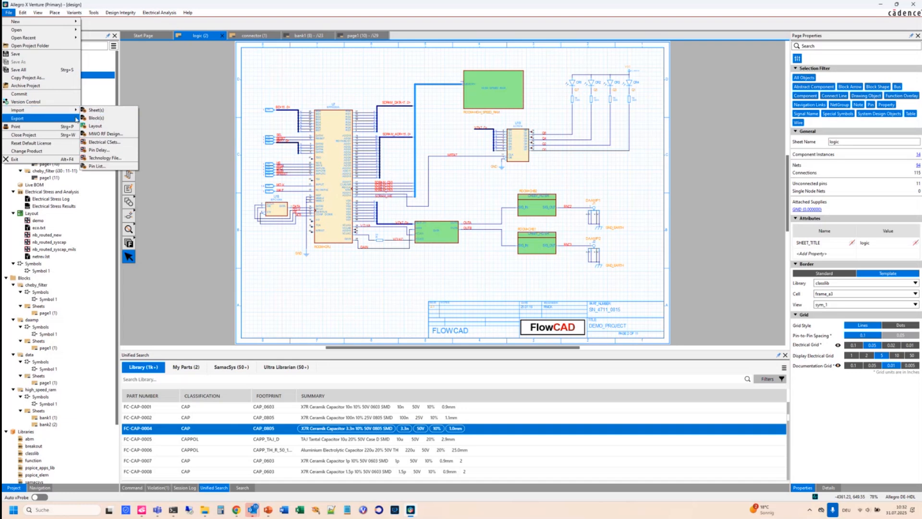
{"action": "mouse_move", "coordinate": [67, 118]}
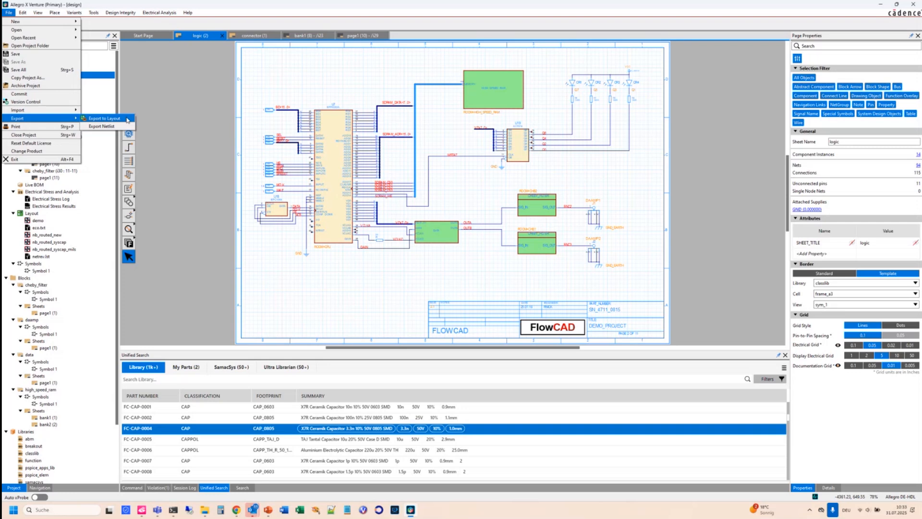
{"action": "left_click", "coordinate": [145, 89]}
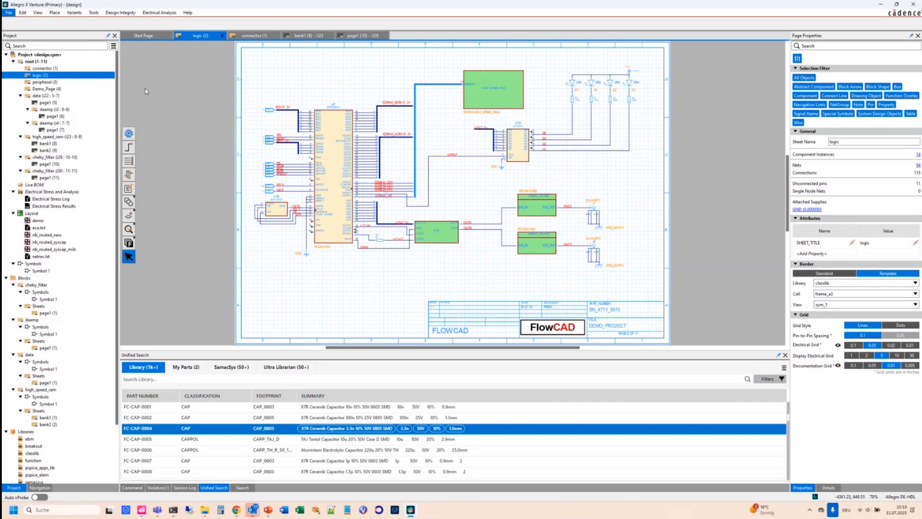
- Review the Variant View and Available Libraries preferences, and close them without saving changes
{"action": "left_click", "coordinate": [22, 12]}
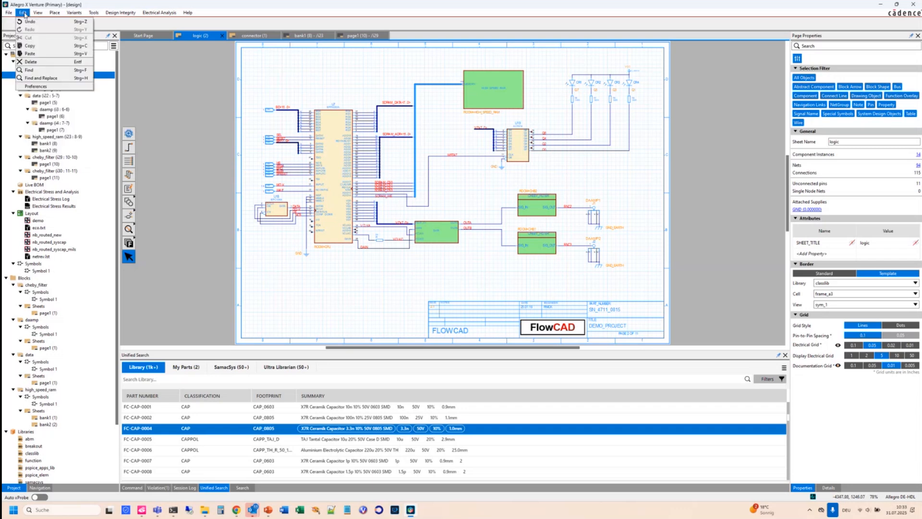
{"action": "left_click", "coordinate": [32, 87]}
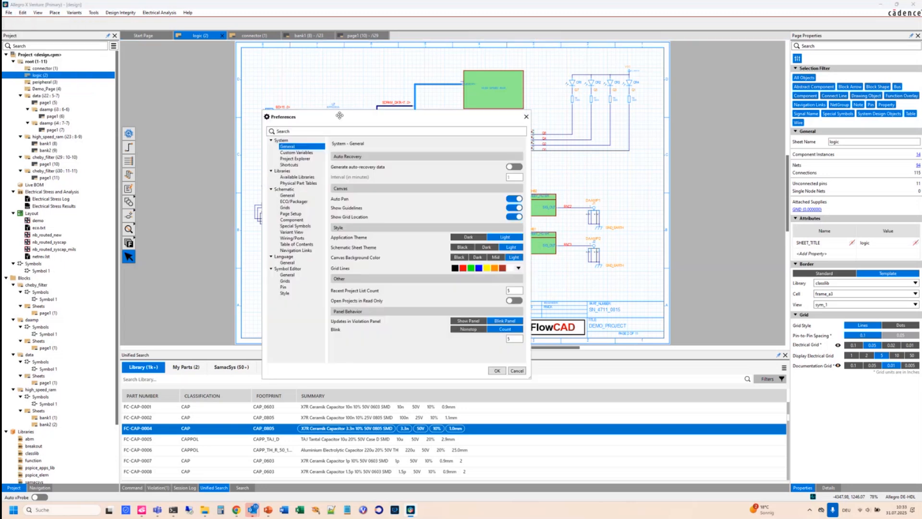
{"action": "left_click_drag", "start_coordinate": [340, 115], "coordinate": [260, 61]}
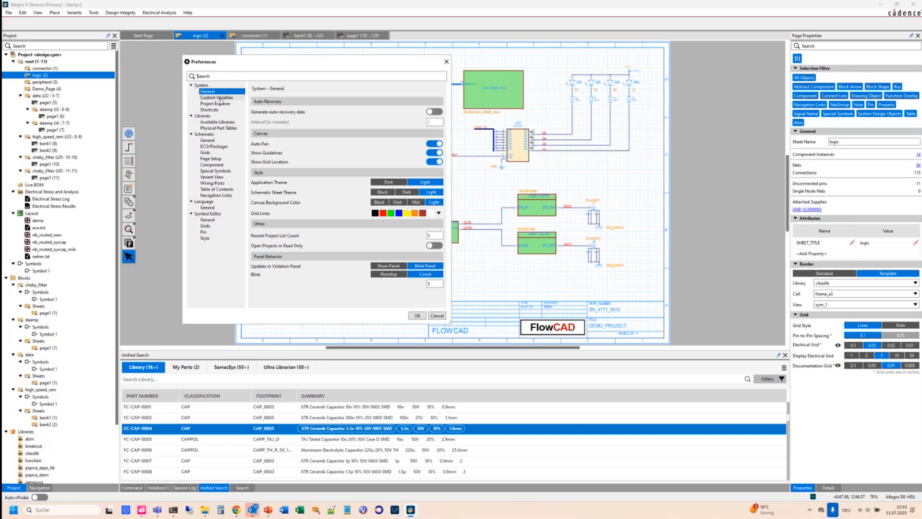
{"action": "left_click", "coordinate": [229, 177]}
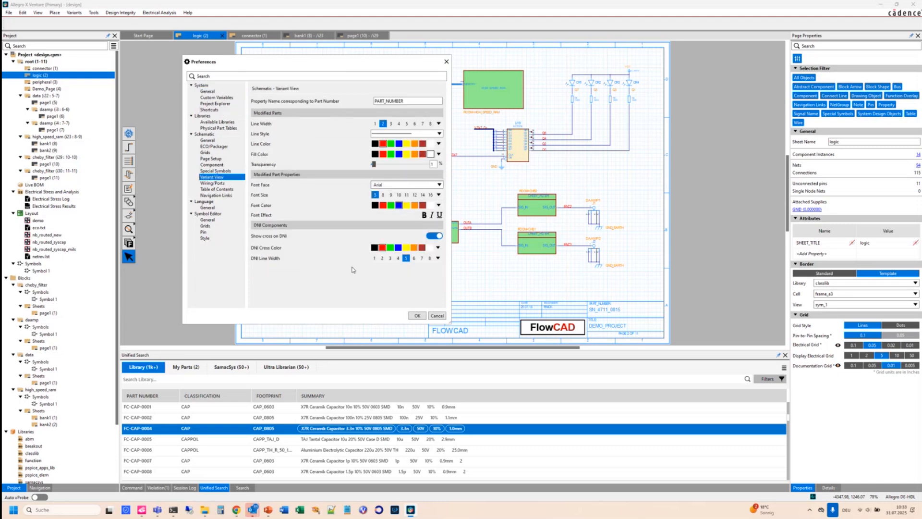
{"action": "left_click", "coordinate": [225, 122]}
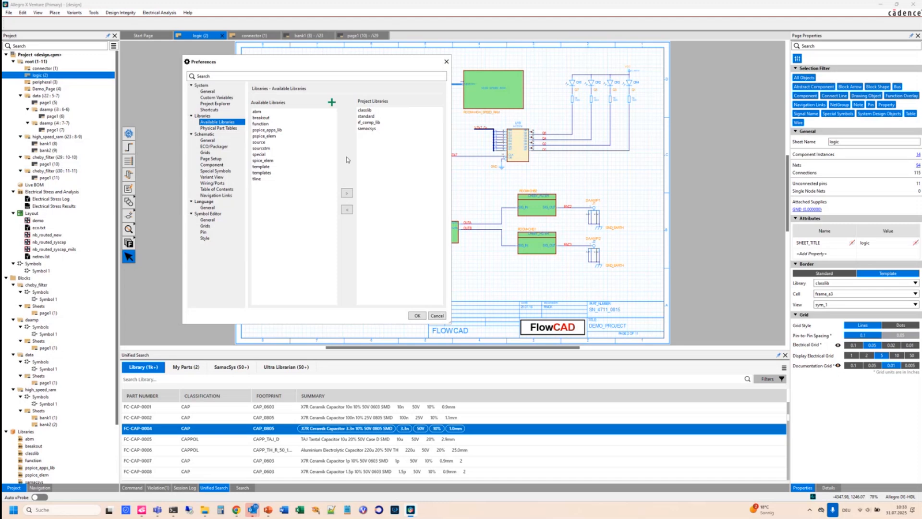
{"action": "left_click", "coordinate": [437, 315]}
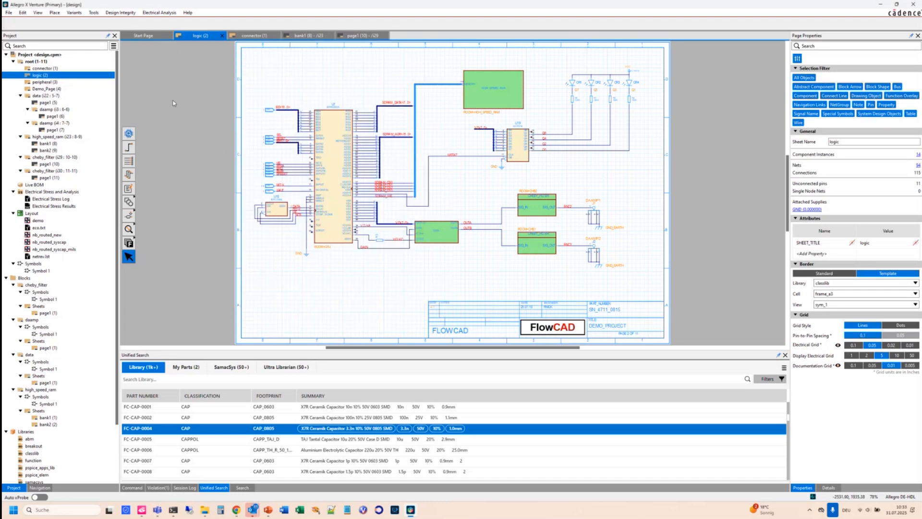
{"action": "left_click", "coordinate": [55, 13]}
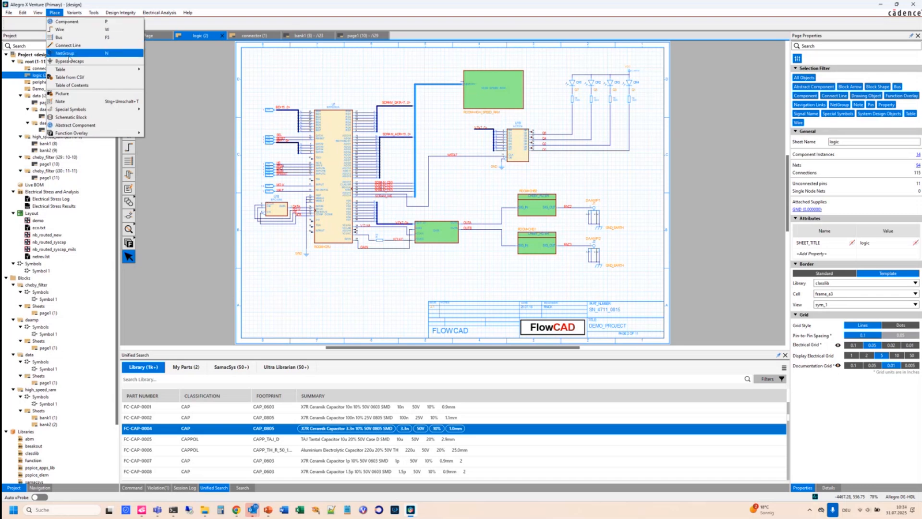
{"action": "left_click", "coordinate": [174, 117]}
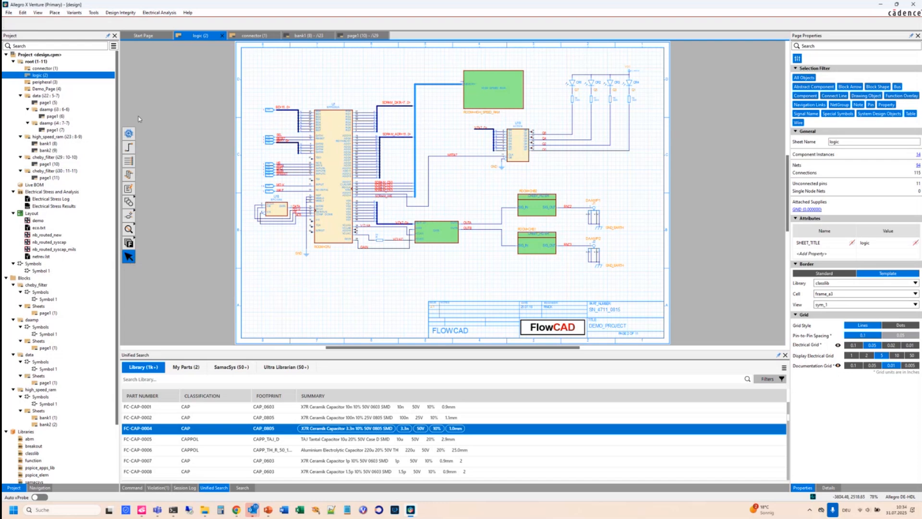
{"action": "left_click", "coordinate": [74, 13]}
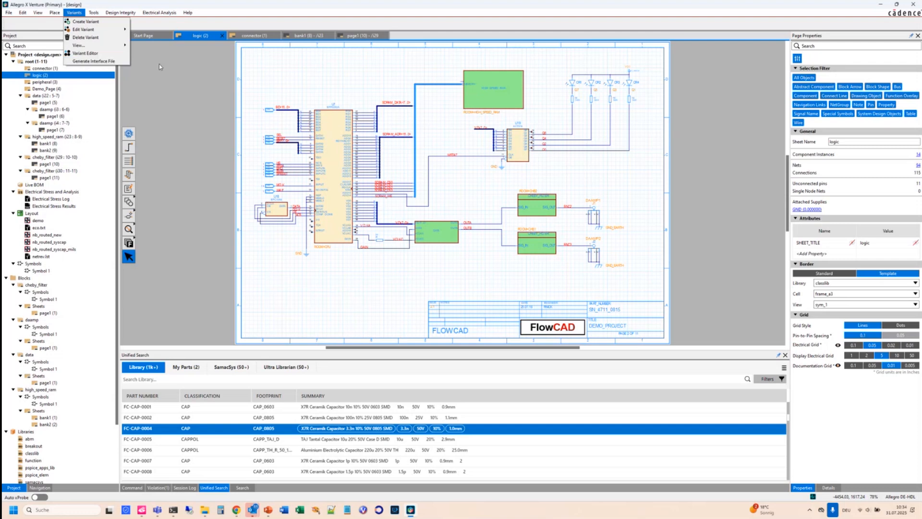
- Open the bank1 sheet and synchronize the variant database with the schematic, without creating a new variant
{"action": "mouse_move", "coordinate": [100, 33]}
{"action": "left_click", "coordinate": [300, 38]}
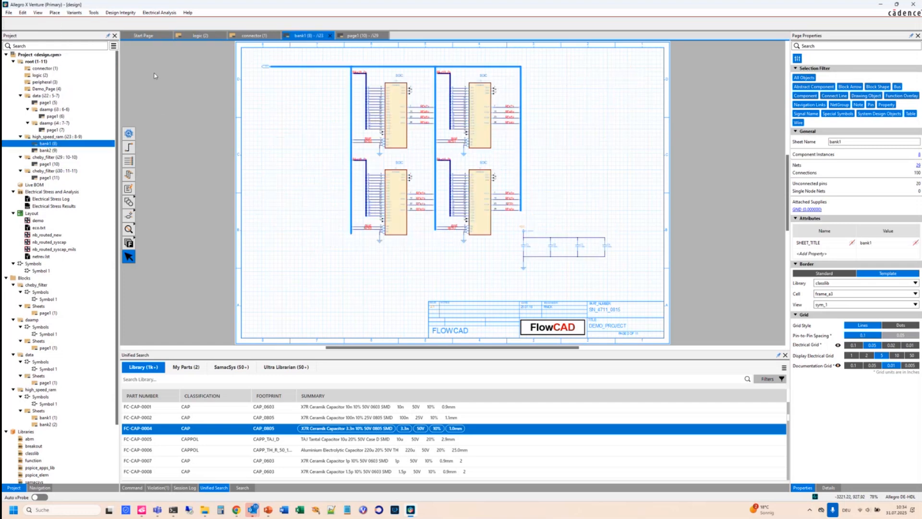
{"action": "left_click", "coordinate": [72, 14]}
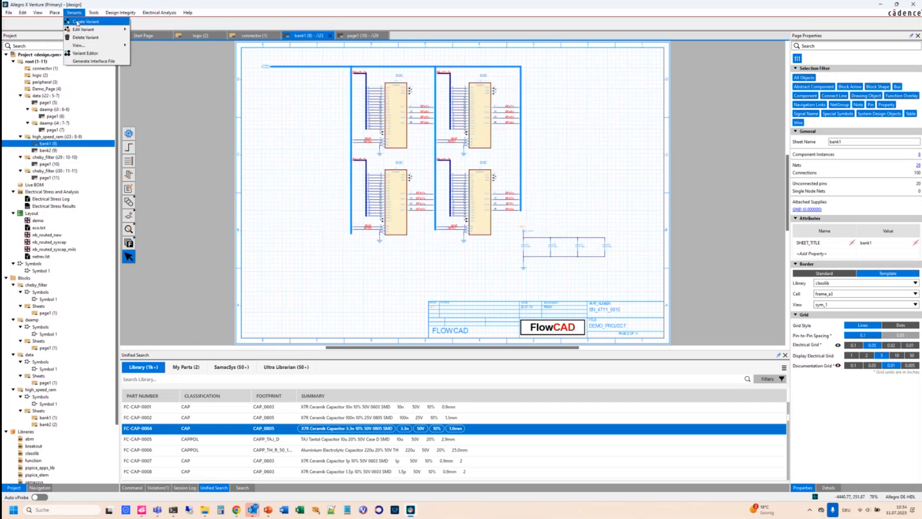
{"action": "left_click", "coordinate": [77, 23]}
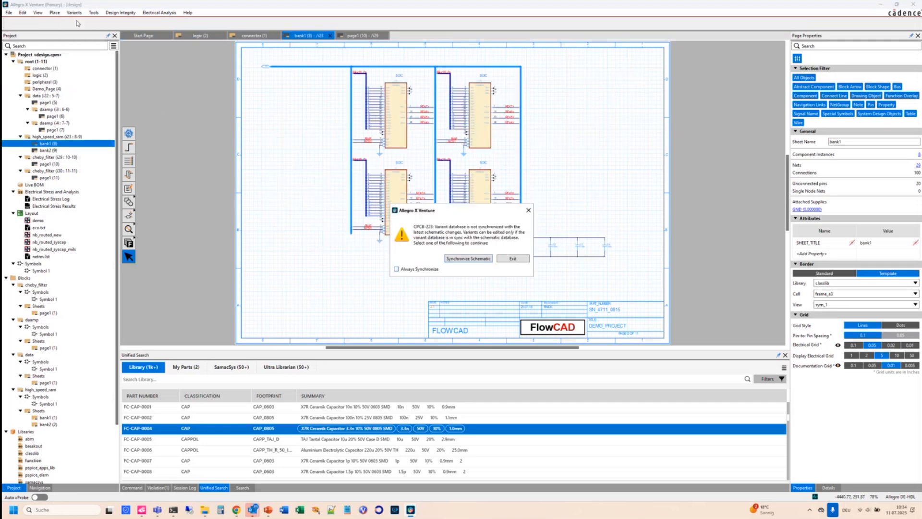
{"action": "left_click", "coordinate": [465, 257]}
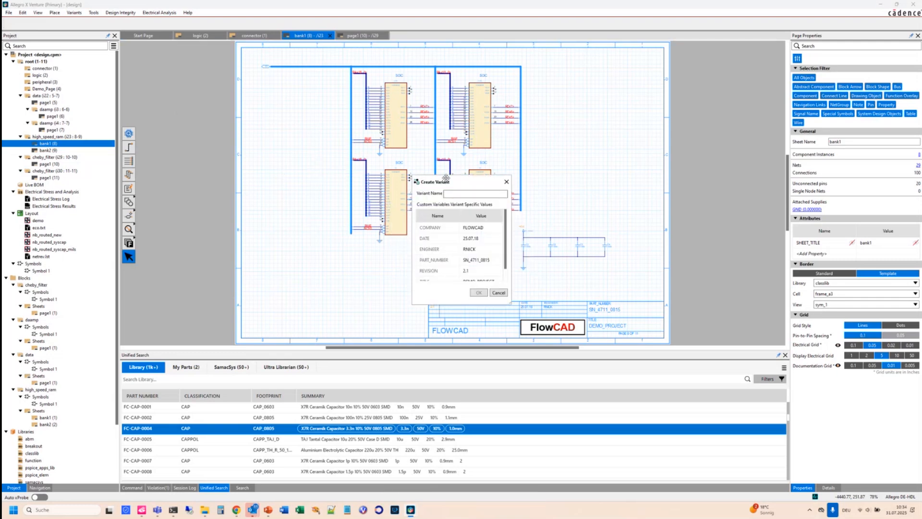
{"action": "left_click", "coordinate": [498, 293]}
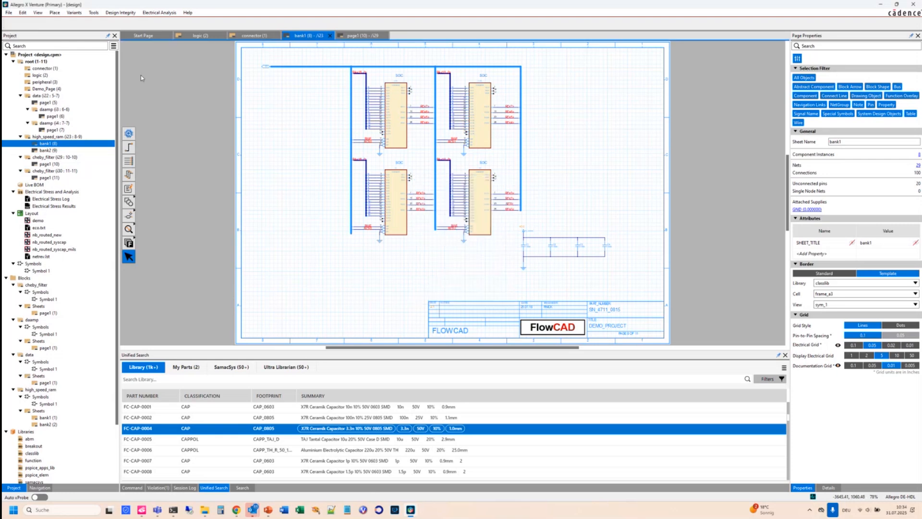
- Display the ASIA variant and mark capacitor C4, at the end of the bypass row, as Do Not Install
{"action": "left_click", "coordinate": [74, 12]}
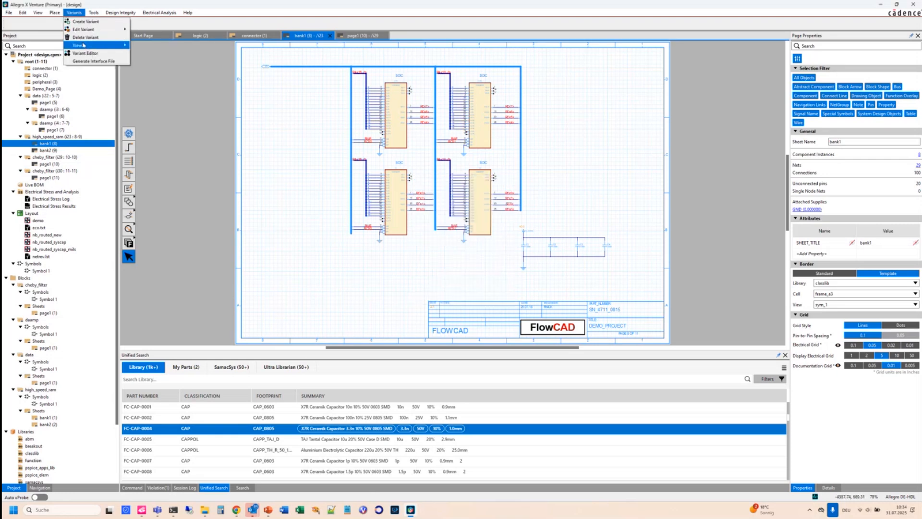
{"action": "left_click", "coordinate": [140, 53]}
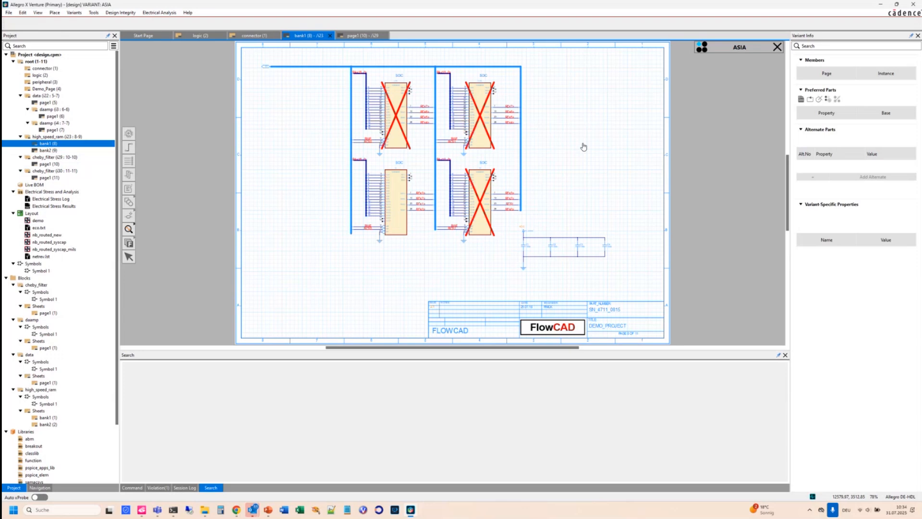
{"action": "left_click", "coordinate": [604, 245]}
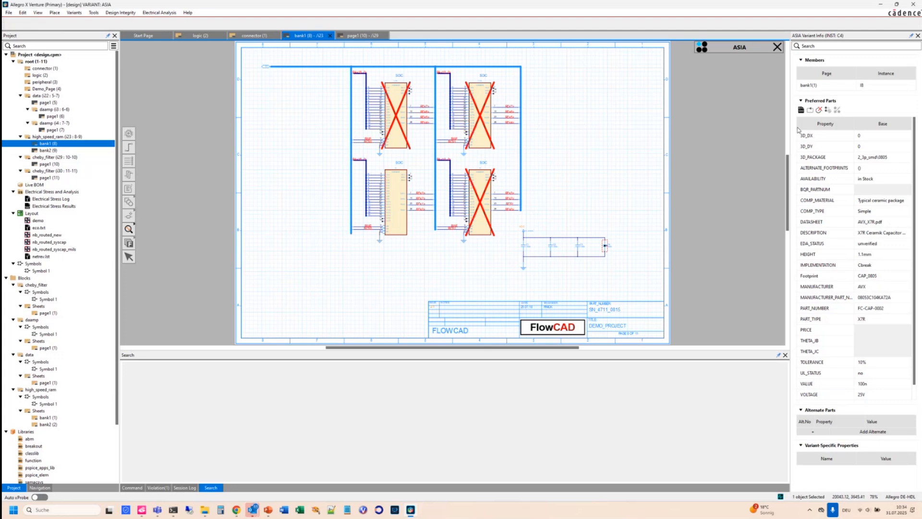
{"action": "left_click", "coordinate": [819, 110]}
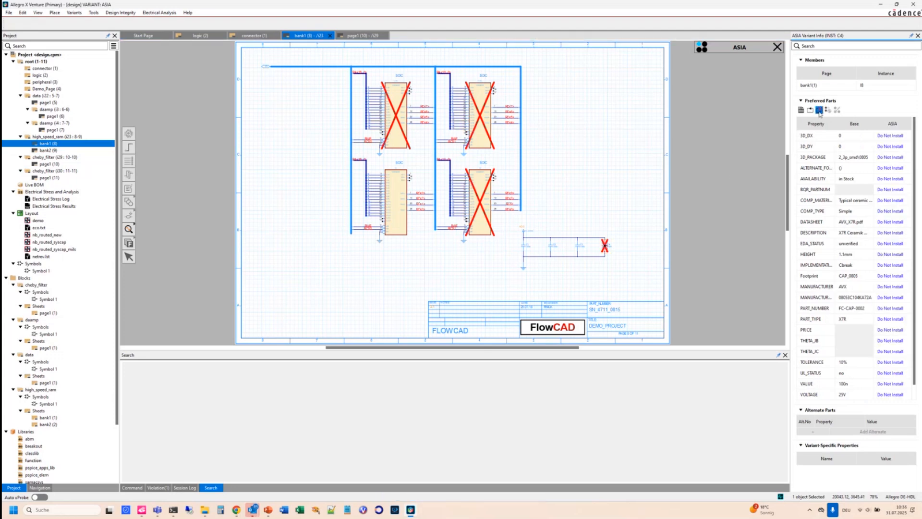
- Assign FC-CAP-0043 as the preferred part for capacitor C3 in the ASIA variant and inspect the replaced component
{"action": "left_click", "coordinate": [580, 246]}
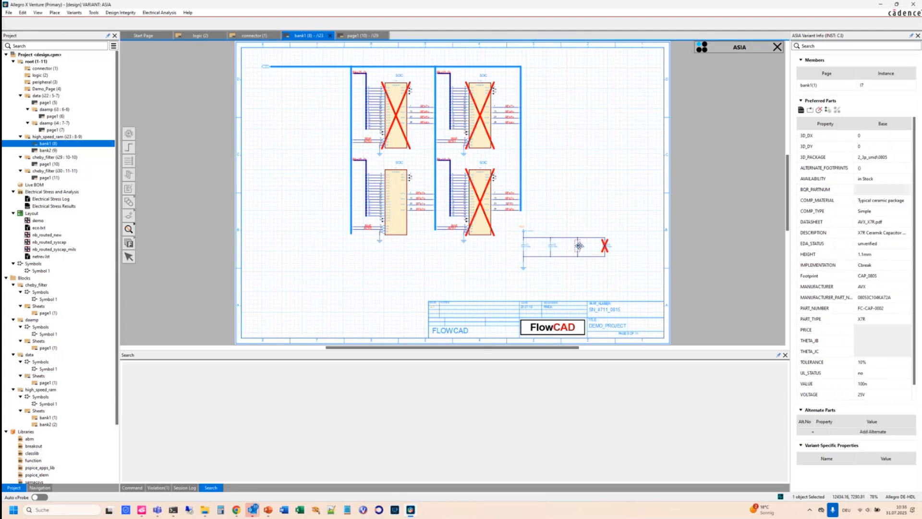
{"action": "left_click", "coordinate": [801, 110]}
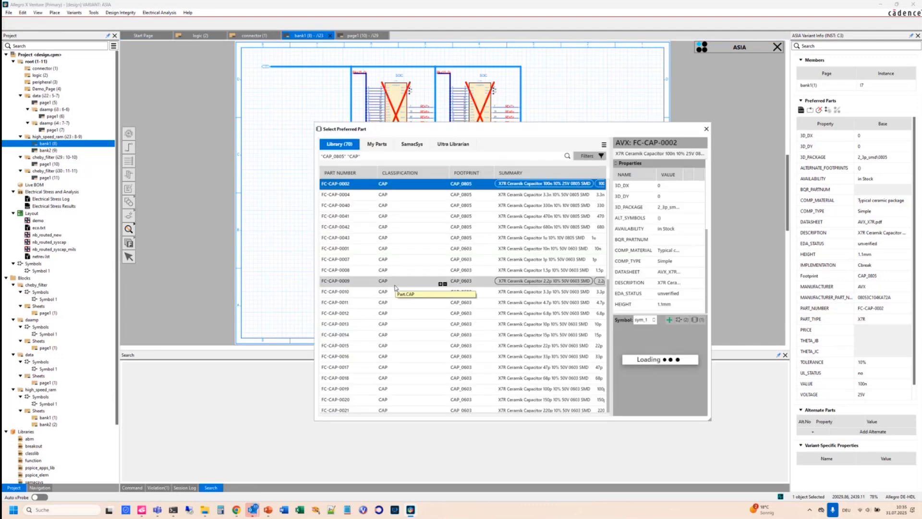
{"action": "double_click", "coordinate": [388, 238]}
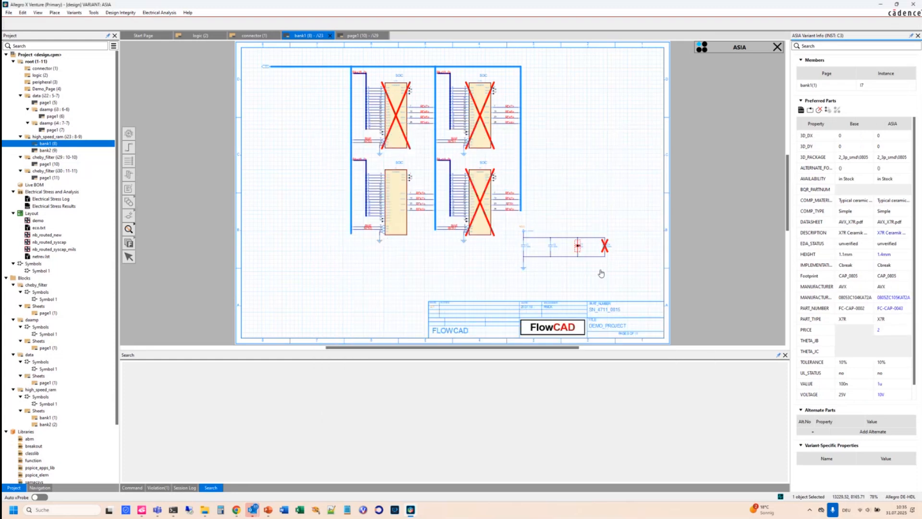
{"action": "left_click", "coordinate": [598, 272]}
{"action": "scroll", "coordinate": [600, 266], "scroll_direction": "up", "scroll_amount": 3}
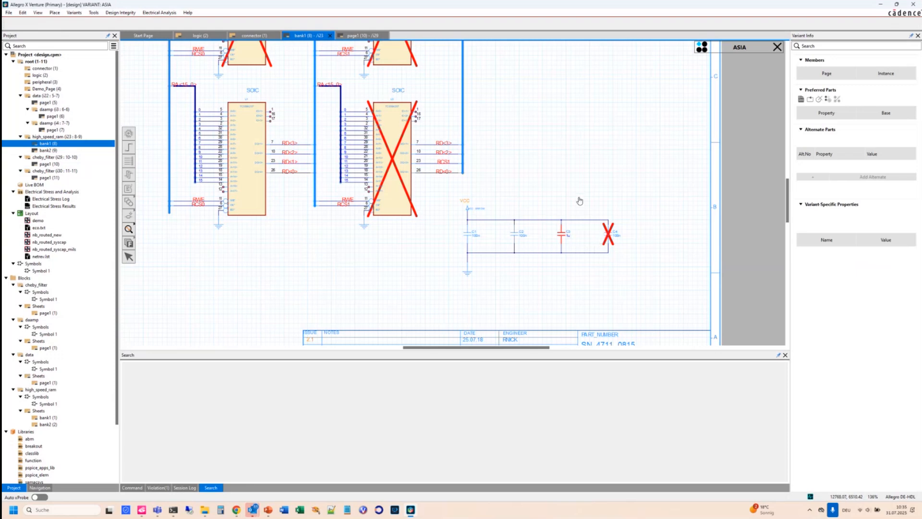
{"action": "left_click", "coordinate": [562, 234]}
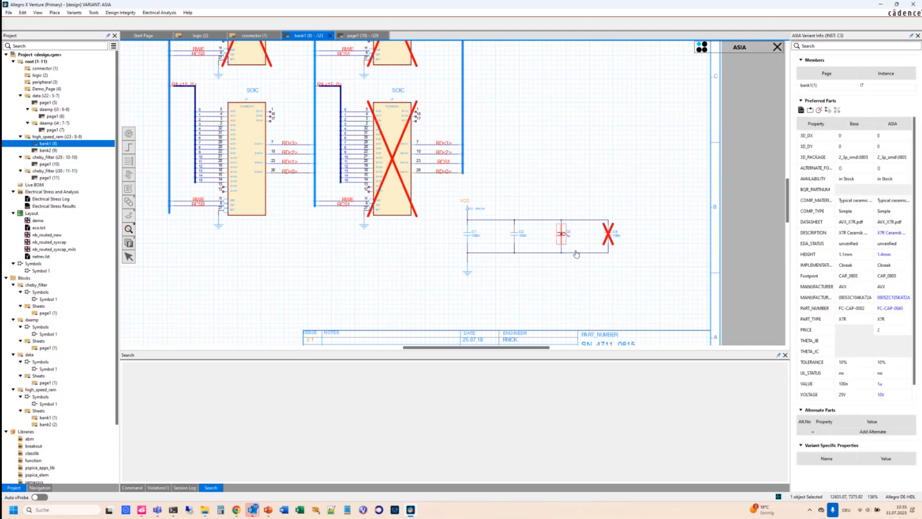
- Reset capacitor C3 to its base part in the ASIA variant, reselect it to check its properties, and clear the selection
{"action": "left_click", "coordinate": [810, 111]}
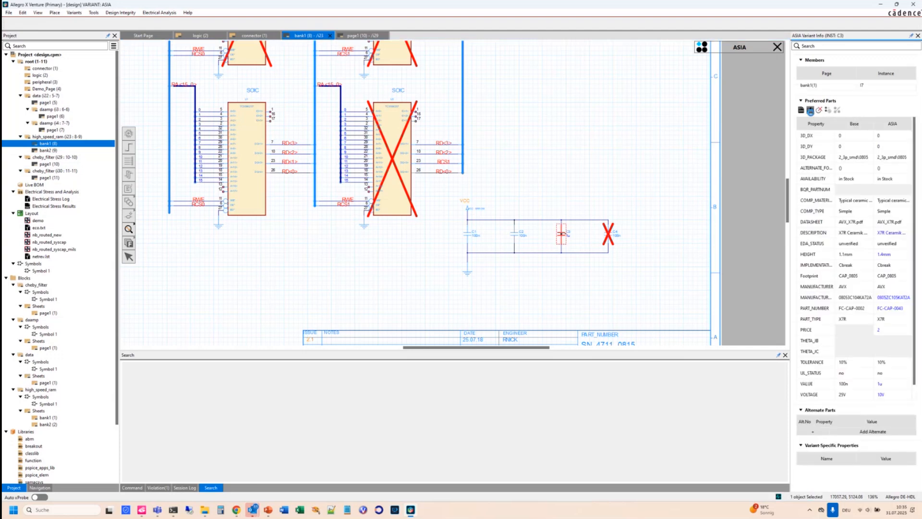
{"action": "left_click", "coordinate": [637, 143]}
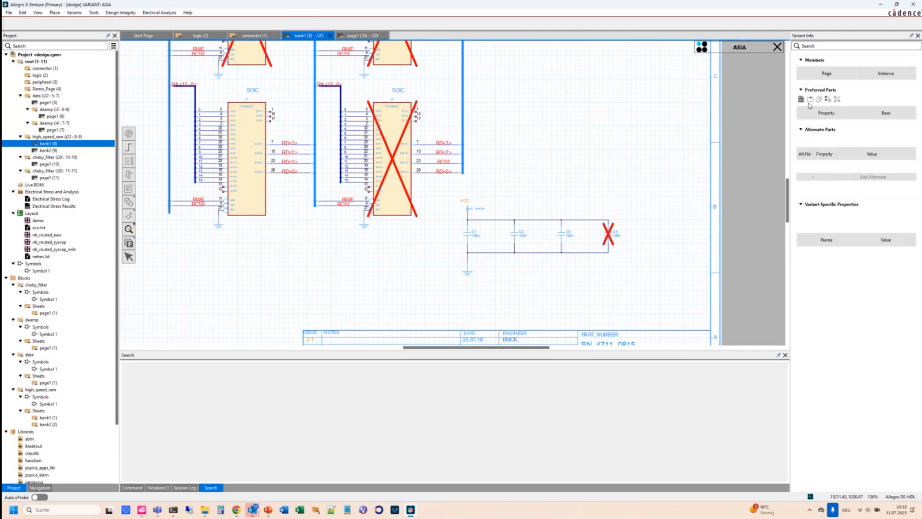
{"action": "left_click", "coordinate": [561, 234]}
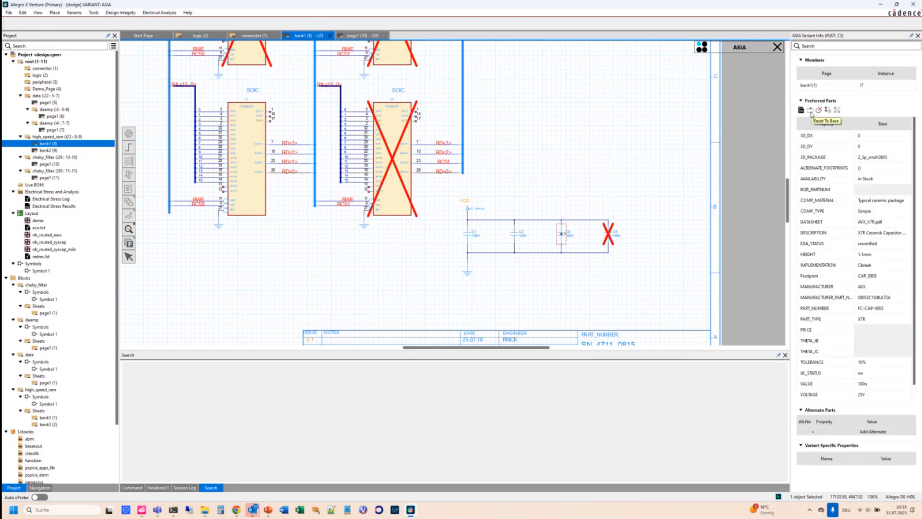
{"action": "left_click", "coordinate": [628, 123]}
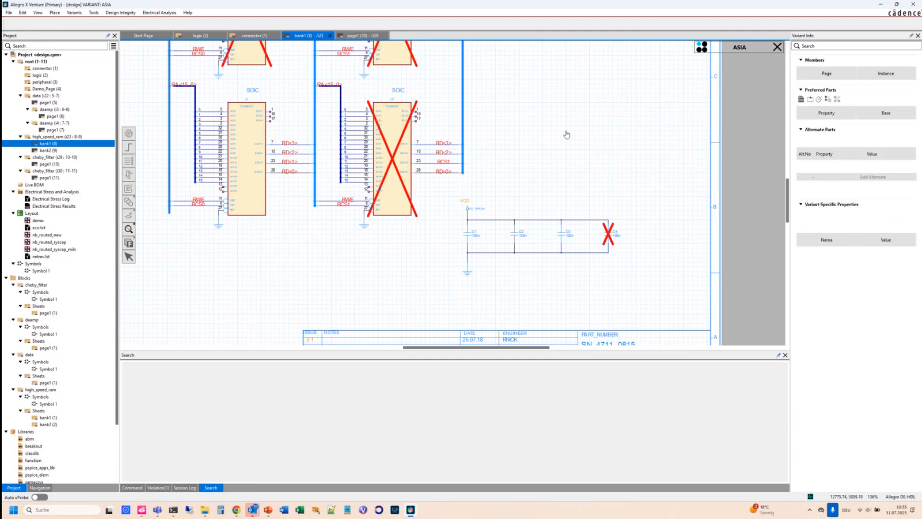
- Close the ASIA variant view and return the bank1 sheet to the base design
{"action": "scroll", "coordinate": [548, 140], "scroll_direction": "up", "scroll_amount": 3}
{"action": "scroll", "coordinate": [548, 140], "scroll_direction": "down", "scroll_amount": 1}
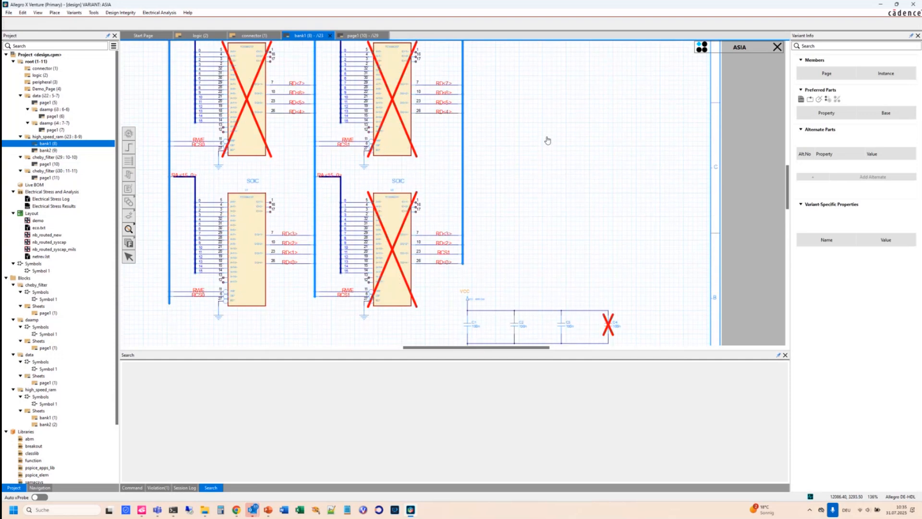
{"action": "scroll", "coordinate": [547, 141], "scroll_direction": "down", "scroll_amount": 1, "text": "ctrl"}
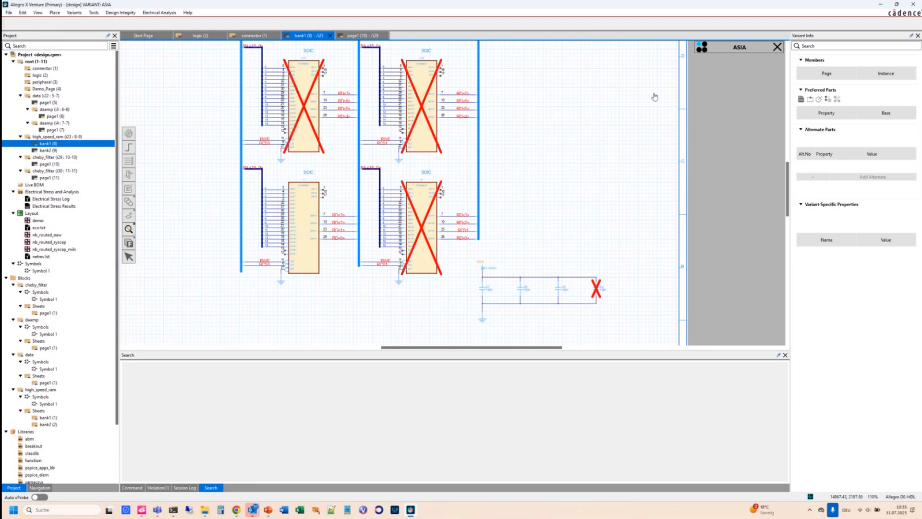
{"action": "left_click", "coordinate": [777, 47]}
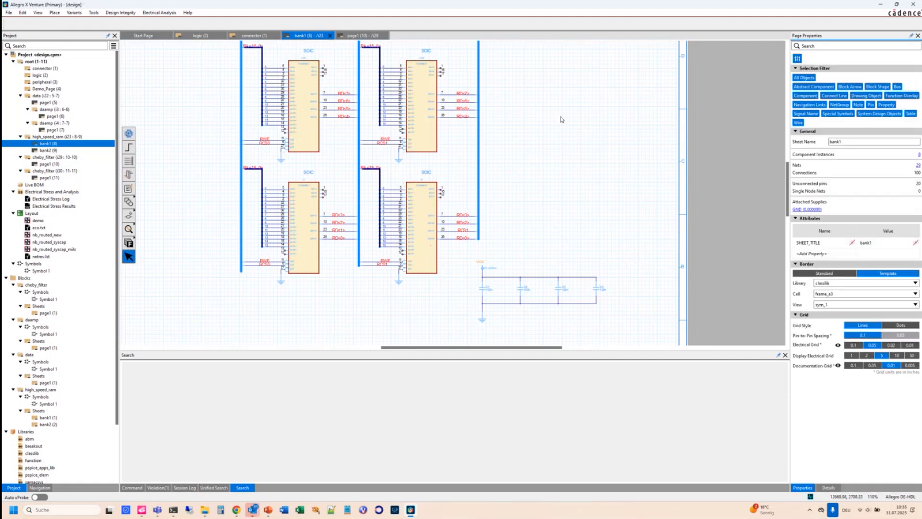
{"action": "left_click", "coordinate": [202, 123]}
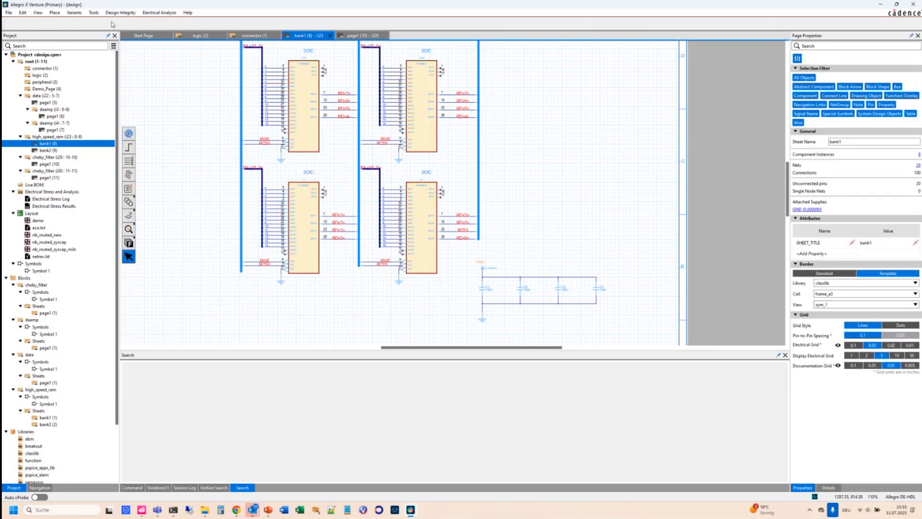
{"action": "left_click", "coordinate": [73, 13]}
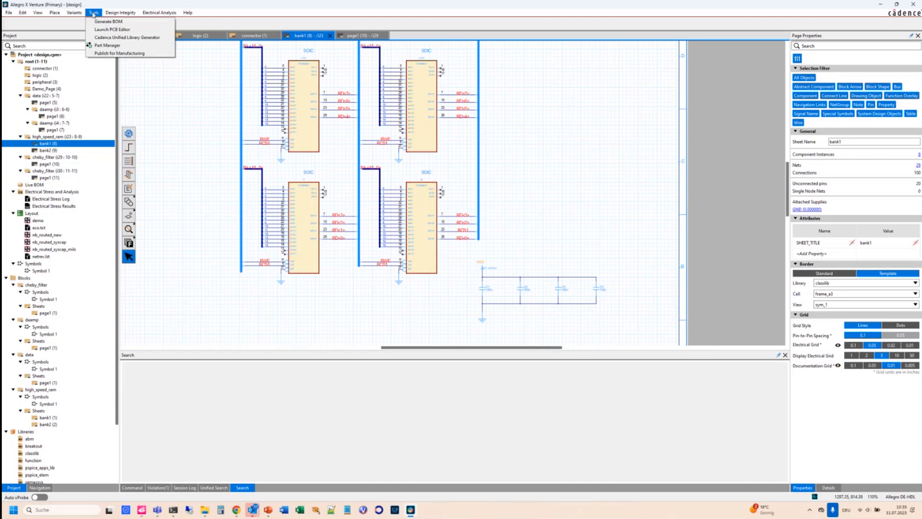
{"action": "left_click", "coordinate": [94, 13]}
{"action": "left_click", "coordinate": [93, 14]}
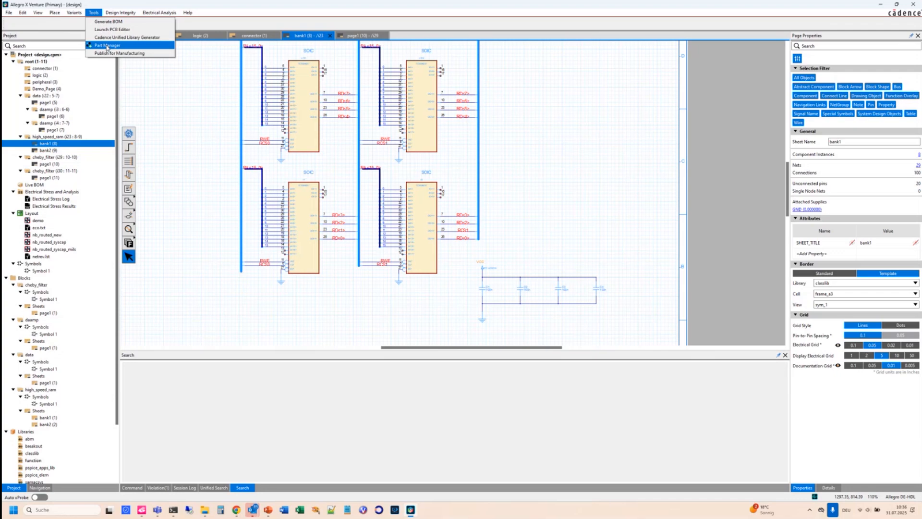
{"action": "key", "text": "Escape"}
- Open the connector sheet and run Part Manager, expanding its results to the mismatch details
{"action": "left_click", "coordinate": [246, 38]}
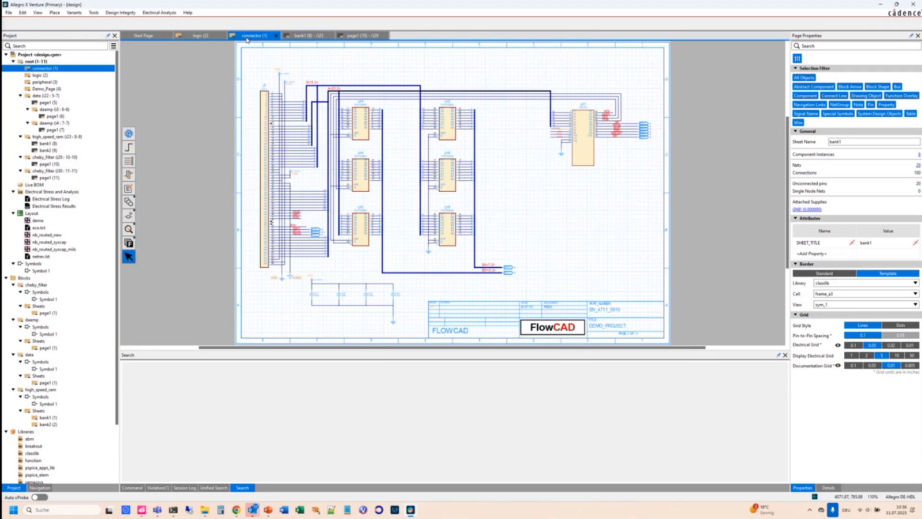
{"action": "scroll", "coordinate": [588, 127], "scroll_direction": "up", "scroll_amount": 2}
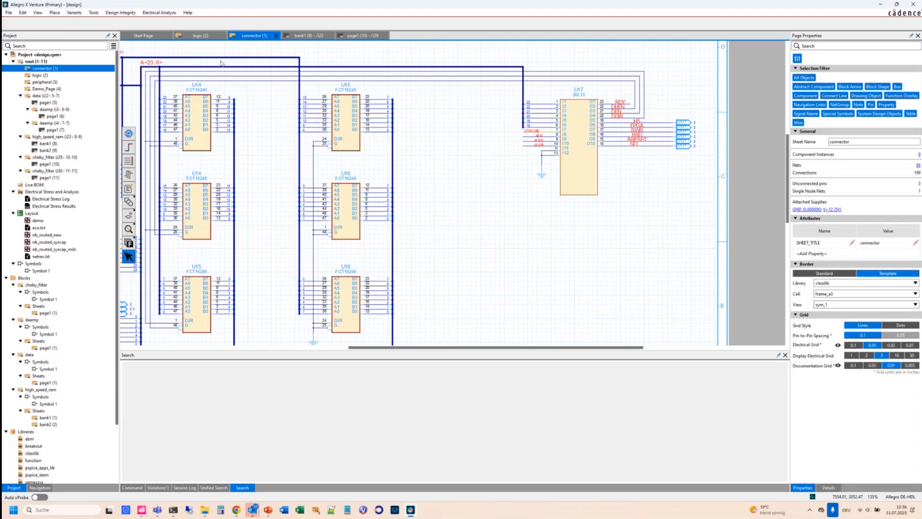
{"action": "left_click", "coordinate": [92, 15]}
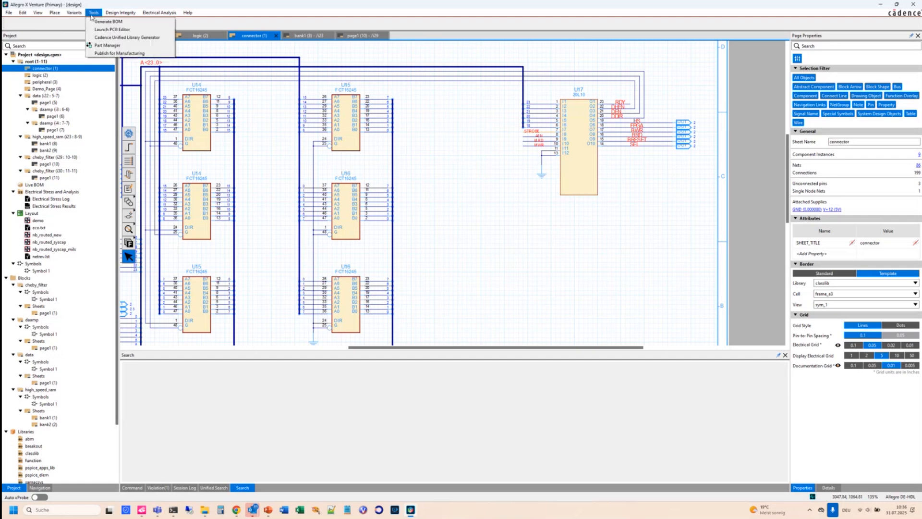
{"action": "left_click", "coordinate": [108, 45]}
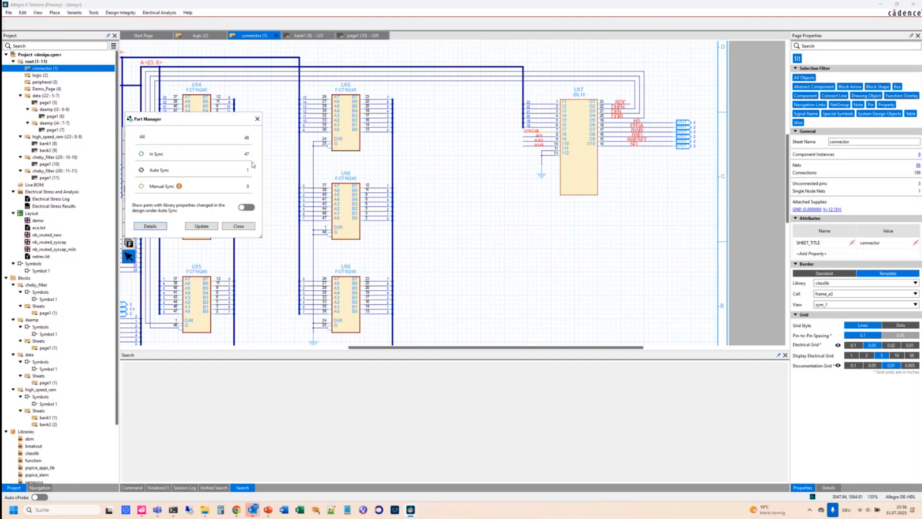
{"action": "left_click", "coordinate": [150, 226]}
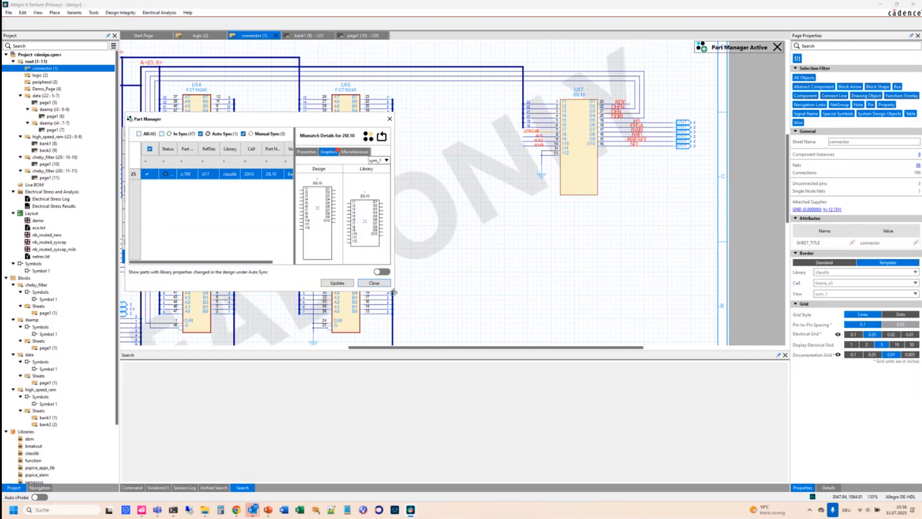
- Enlarge the Part Manager window and compare the design and library properties and graphics of part 20L10 (U17)
{"action": "left_click_drag", "start_coordinate": [394, 293], "coordinate": [507, 326]}
{"action": "left_click", "coordinate": [396, 152]}
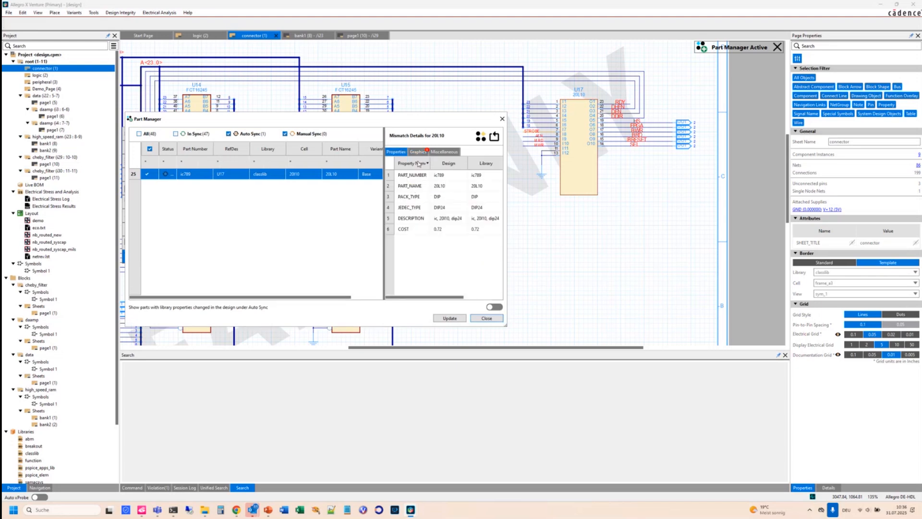
{"action": "left_click", "coordinate": [419, 152]}
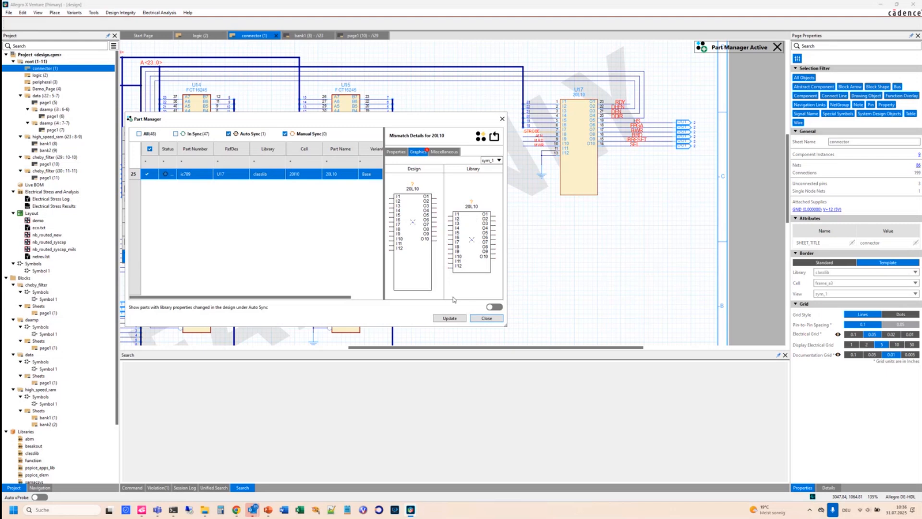
- Update the mismatched part 20L10 (U17) from the library, accepting the loss of undo history, and close Part Manager
{"action": "left_click", "coordinate": [451, 319]}
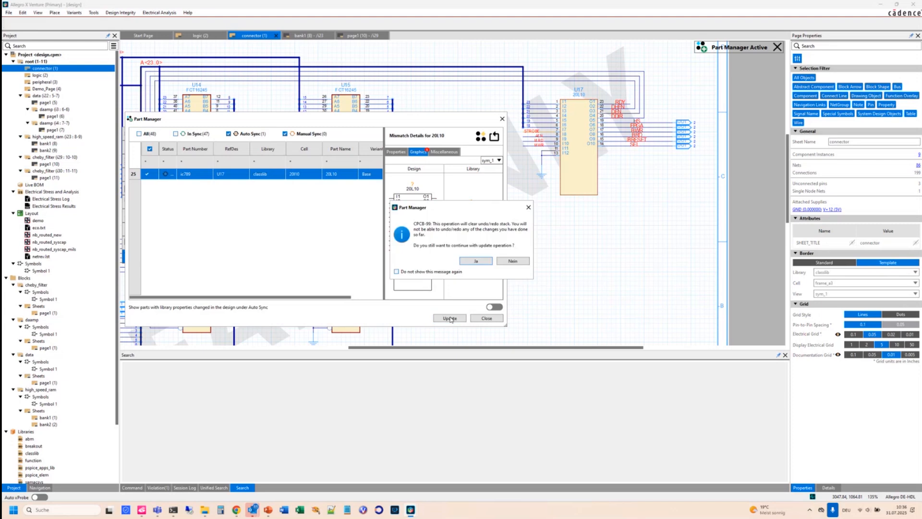
{"action": "left_click", "coordinate": [473, 258]}
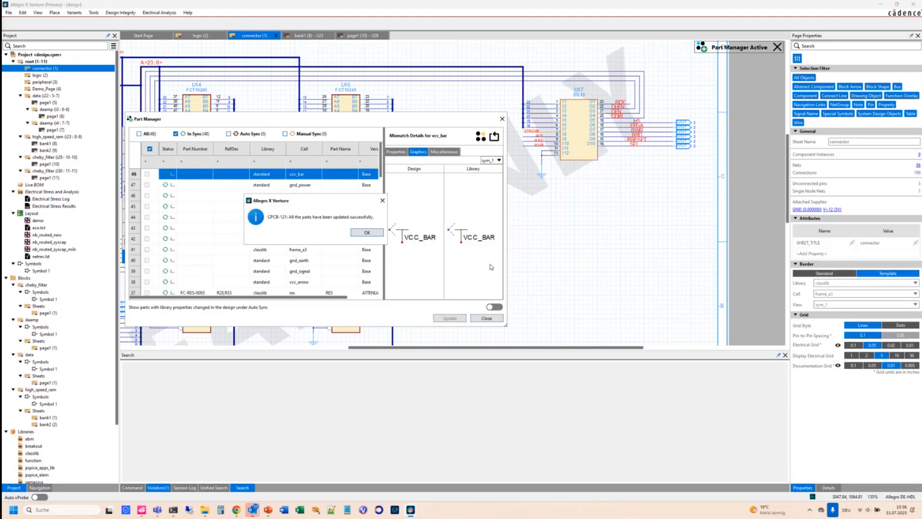
{"action": "left_click", "coordinate": [366, 232]}
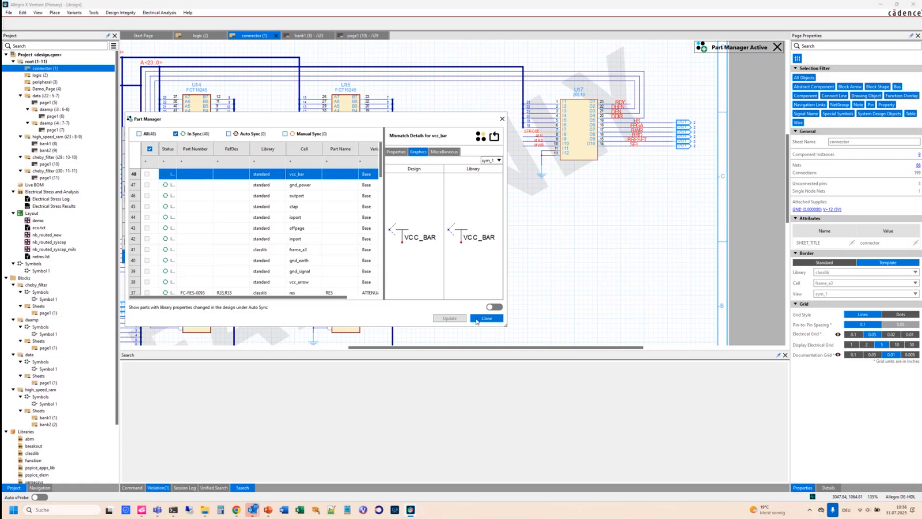
{"action": "left_click", "coordinate": [397, 152]}
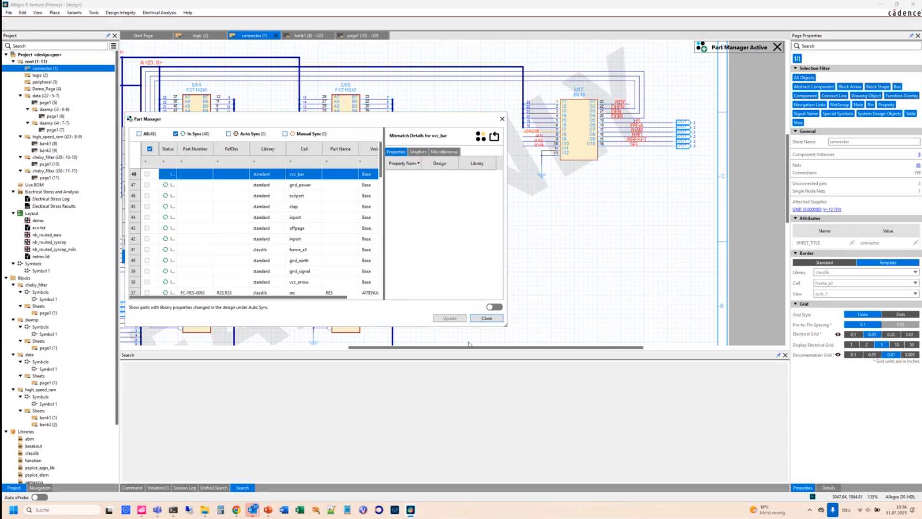
{"action": "left_click", "coordinate": [479, 319]}
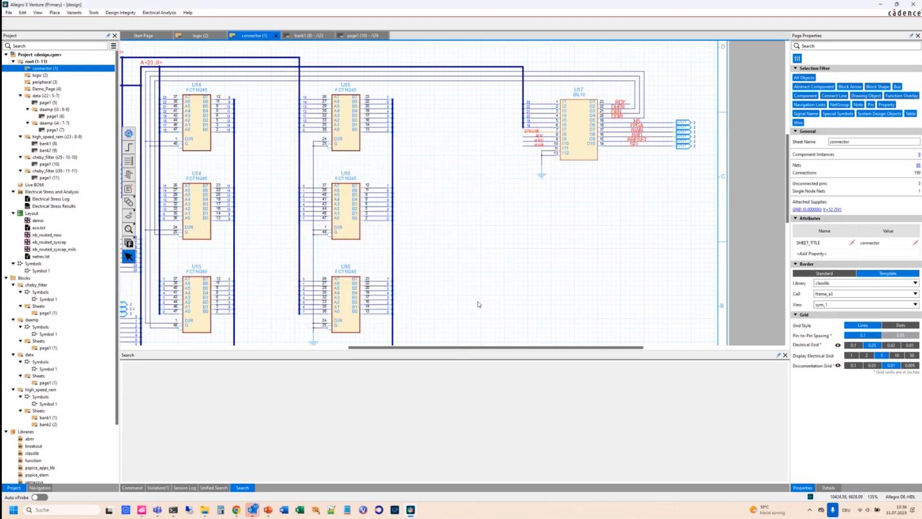
{"action": "scroll", "coordinate": [478, 304], "scroll_direction": "down", "scroll_amount": 1}
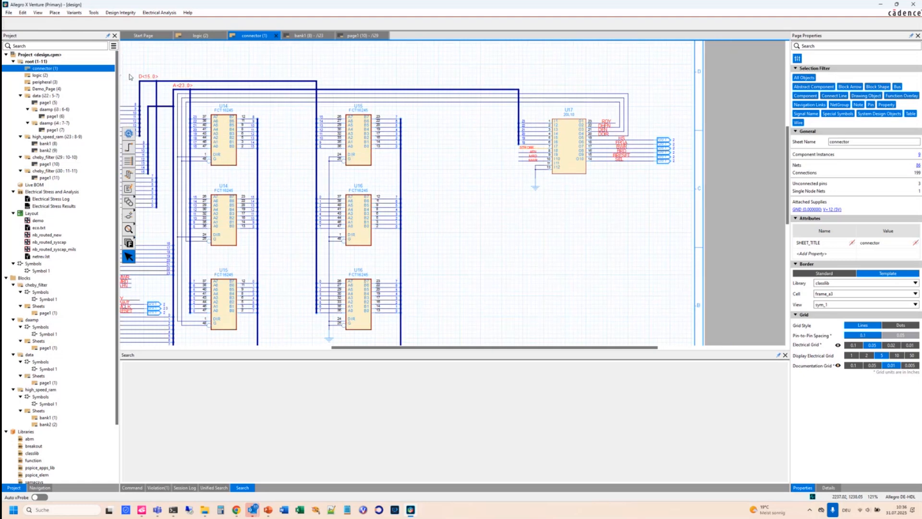
{"action": "left_click", "coordinate": [94, 13]}
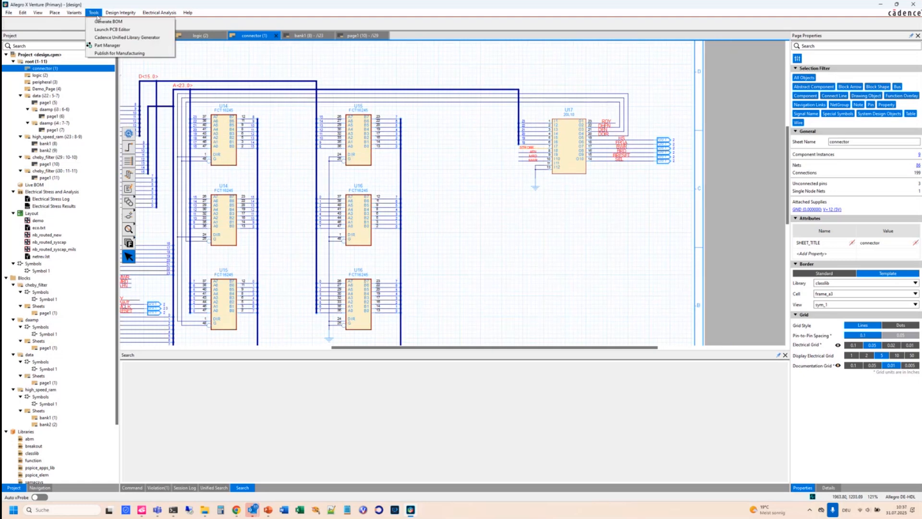
{"action": "mouse_move", "coordinate": [116, 12]}
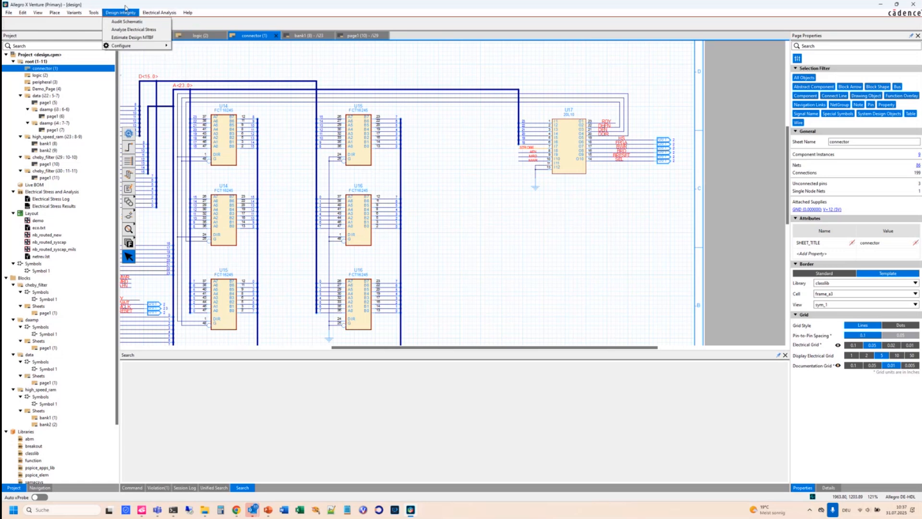
{"action": "left_click", "coordinate": [94, 77]}
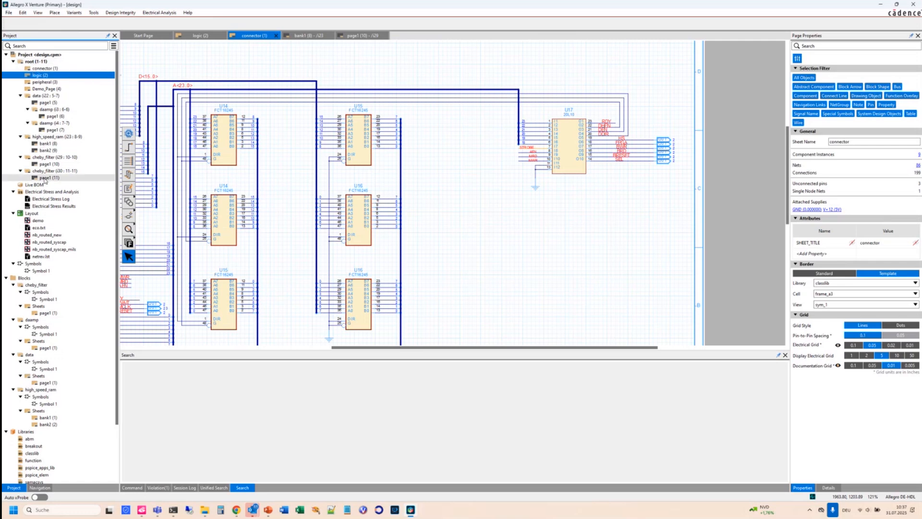
- Look through the project tree's sheets, blocks and libraries, previewing the cheby_filter block's symbol
{"action": "mouse_move", "coordinate": [45, 179]}
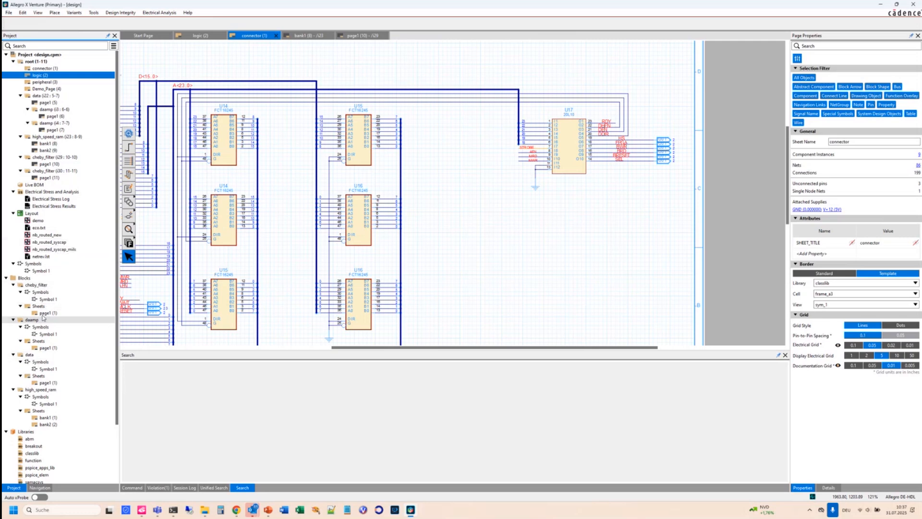
{"action": "mouse_move", "coordinate": [66, 304]}
{"action": "scroll", "coordinate": [66, 303], "scroll_direction": "down", "scroll_amount": 3}
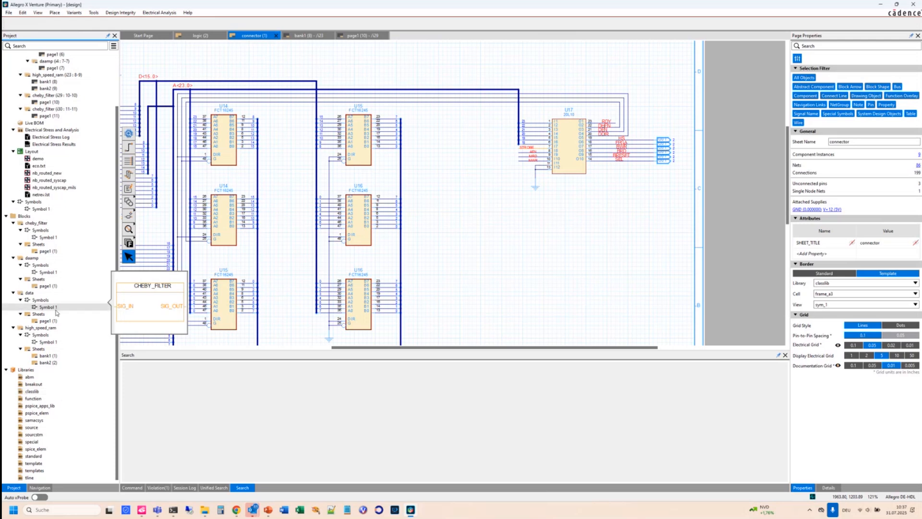
{"action": "scroll", "coordinate": [58, 311], "scroll_direction": "up", "scroll_amount": 3}
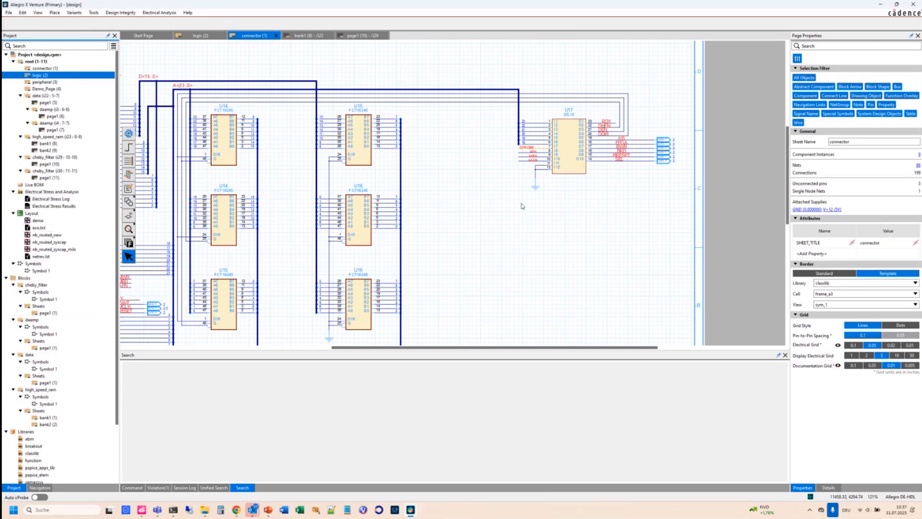
- Open the logic sheet and list where net WSTAT occurs in the design hierarchy
{"action": "left_click", "coordinate": [201, 35]}
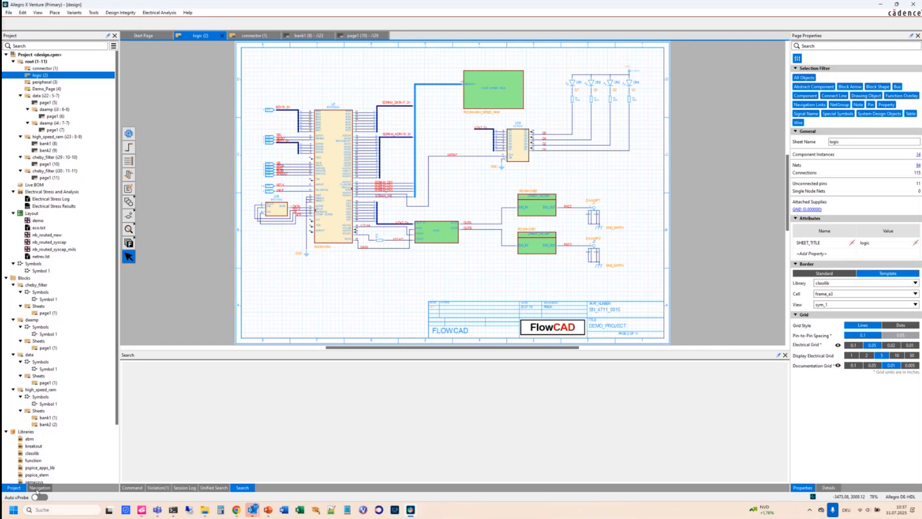
{"action": "left_click", "coordinate": [38, 487]}
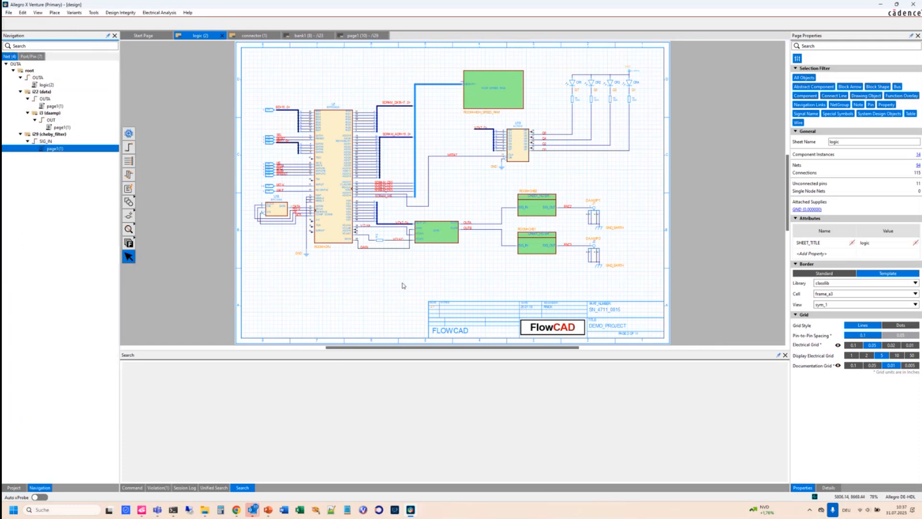
{"action": "left_click", "coordinate": [470, 158]}
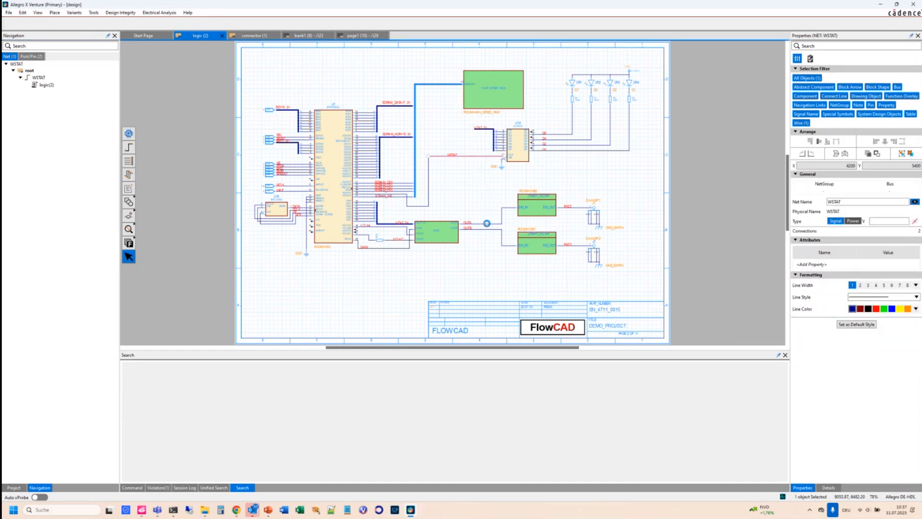
- Trace net OUTA from the logic sheet to page1 of the daamp block, and return to the logic sheet
{"action": "left_click", "coordinate": [489, 225]}
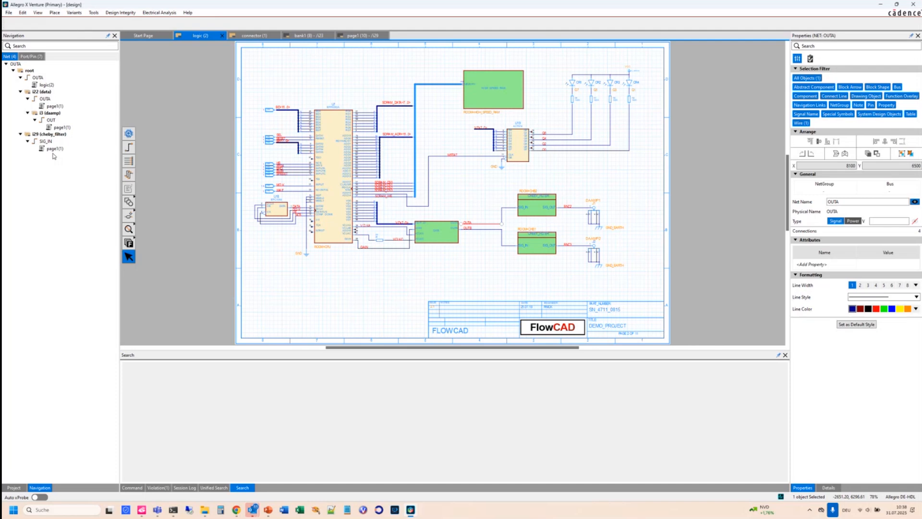
{"action": "left_click", "coordinate": [56, 128]}
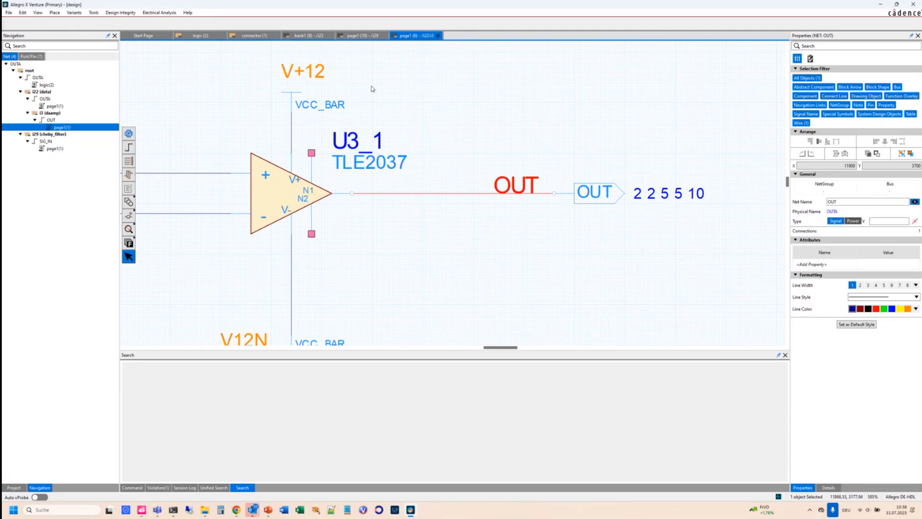
{"action": "left_click", "coordinate": [205, 36]}
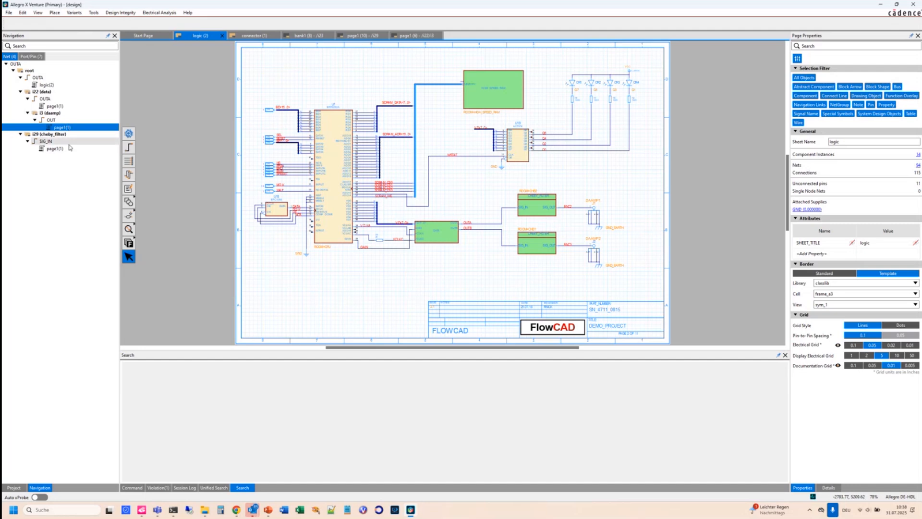
- Open the CHB2 cheby_filter block from the logic sheet and display its physical net names
{"action": "left_click", "coordinate": [362, 95]}
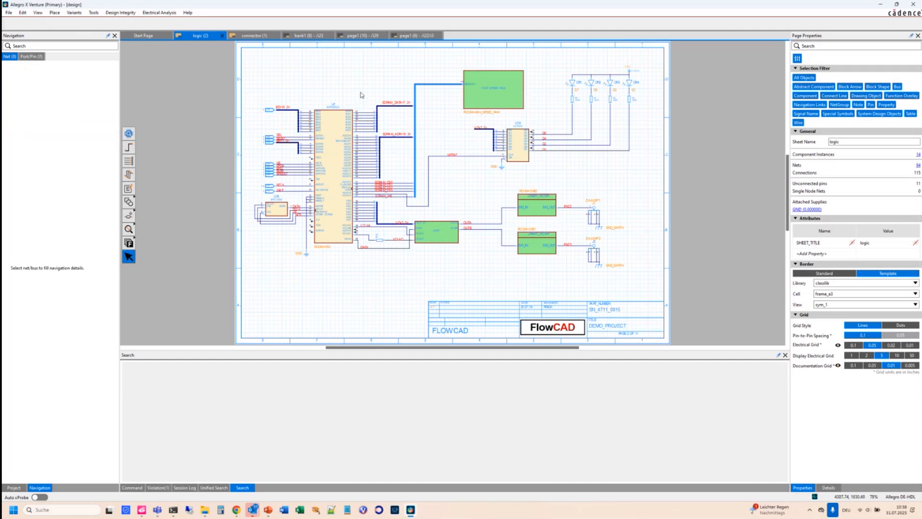
{"action": "left_click", "coordinate": [13, 488]}
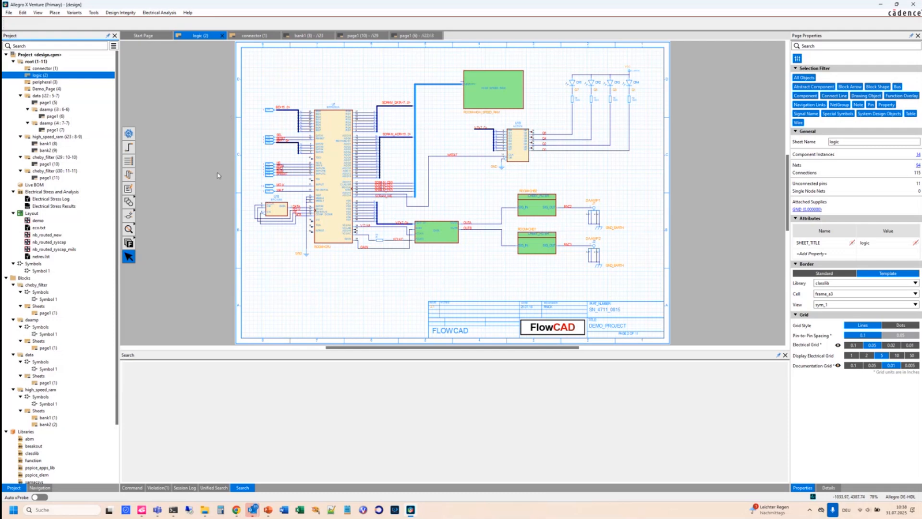
{"action": "scroll", "coordinate": [552, 225], "scroll_direction": "up", "scroll_amount": 5}
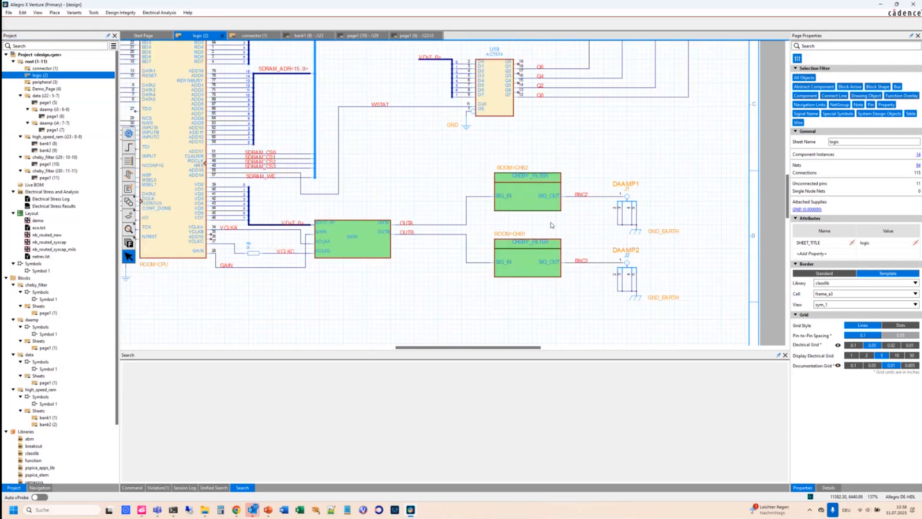
{"action": "scroll", "coordinate": [552, 225], "scroll_direction": "up", "scroll_amount": 1}
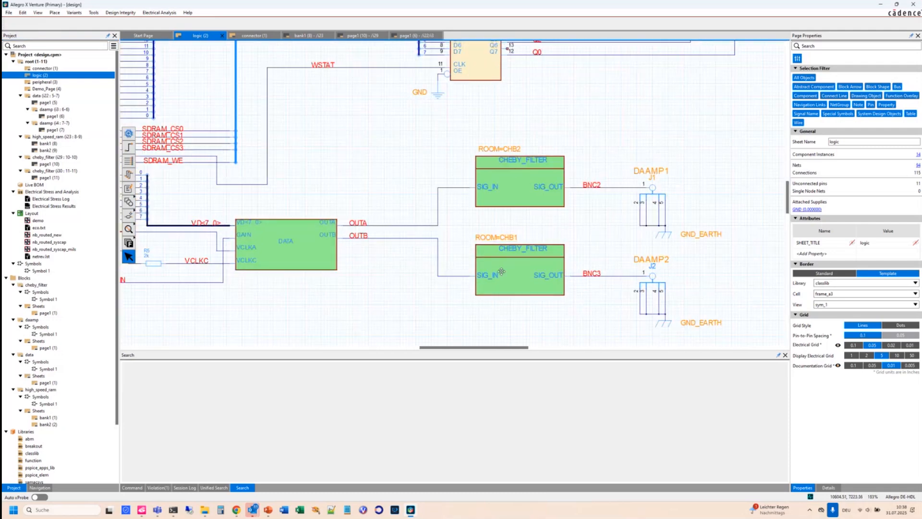
{"action": "double_click", "coordinate": [506, 183]}
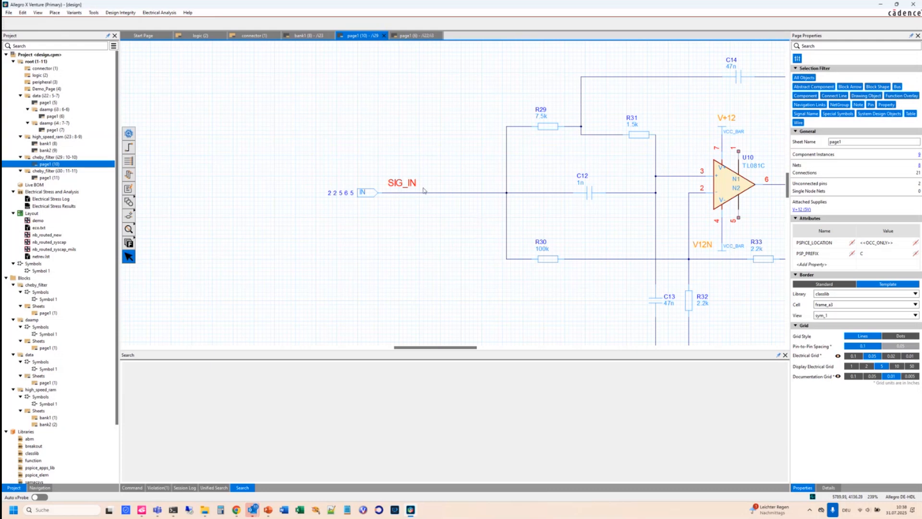
{"action": "left_click", "coordinate": [38, 13]}
{"action": "left_click", "coordinate": [43, 54]}
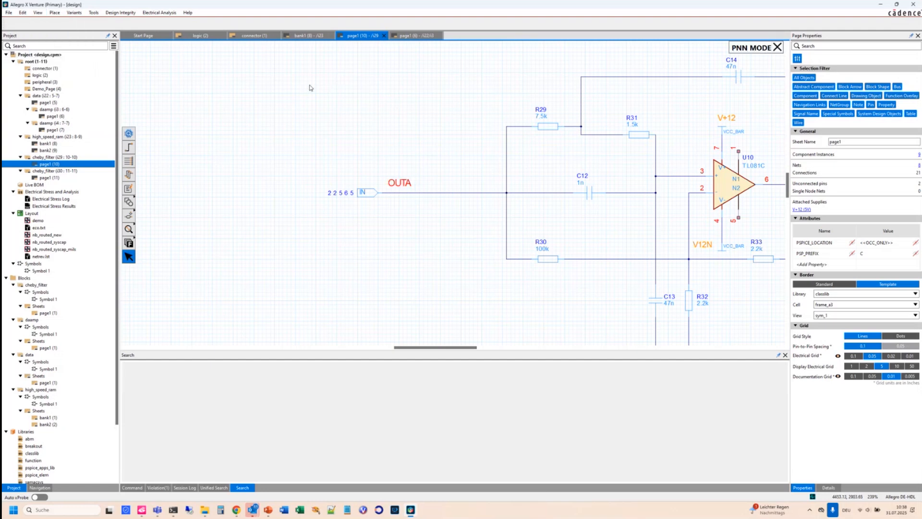
- Check the physical net names on the logic and daamp sheets, and turn physical net name display off on the cheby_filter page
{"action": "left_click", "coordinate": [202, 36]}
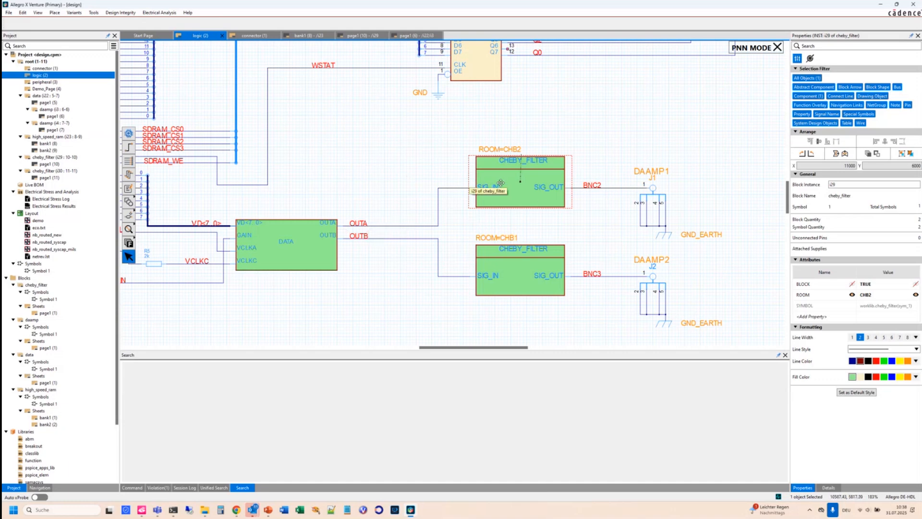
{"action": "left_click", "coordinate": [410, 37]}
{"action": "left_click", "coordinate": [306, 36]}
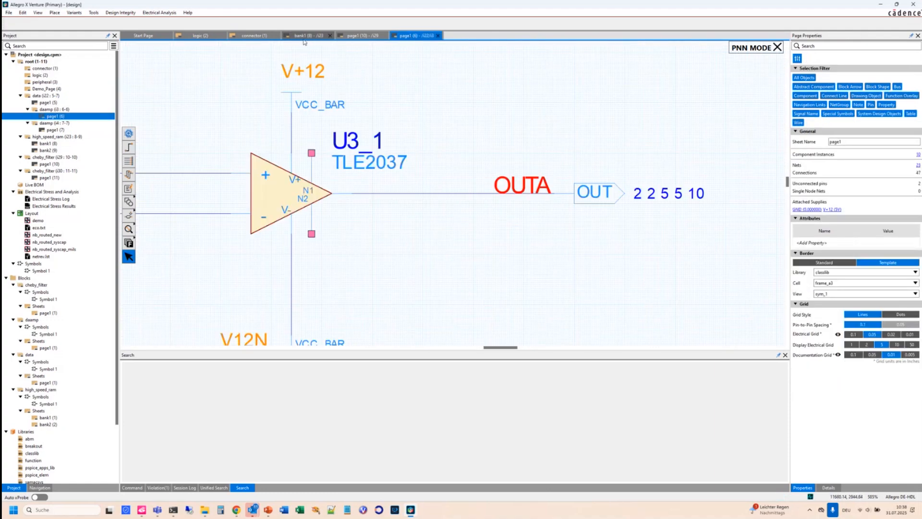
{"action": "left_click", "coordinate": [354, 36]}
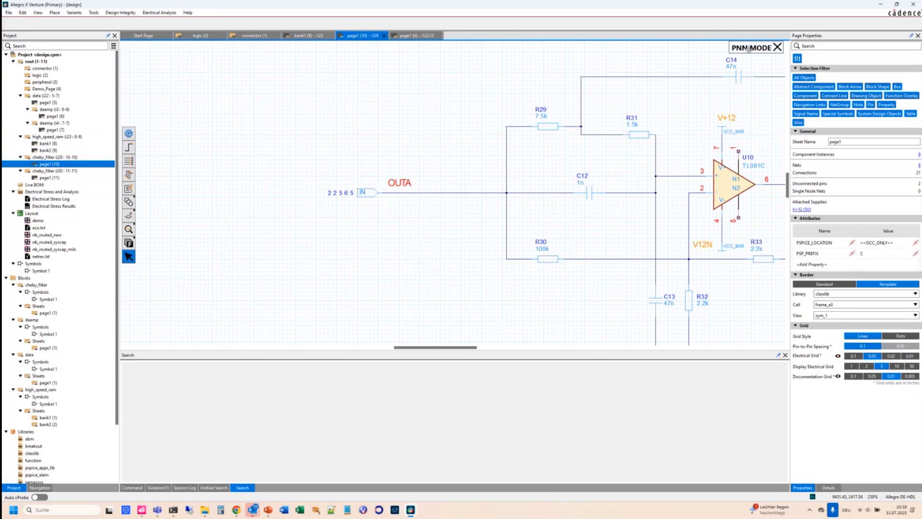
{"action": "left_click", "coordinate": [776, 48]}
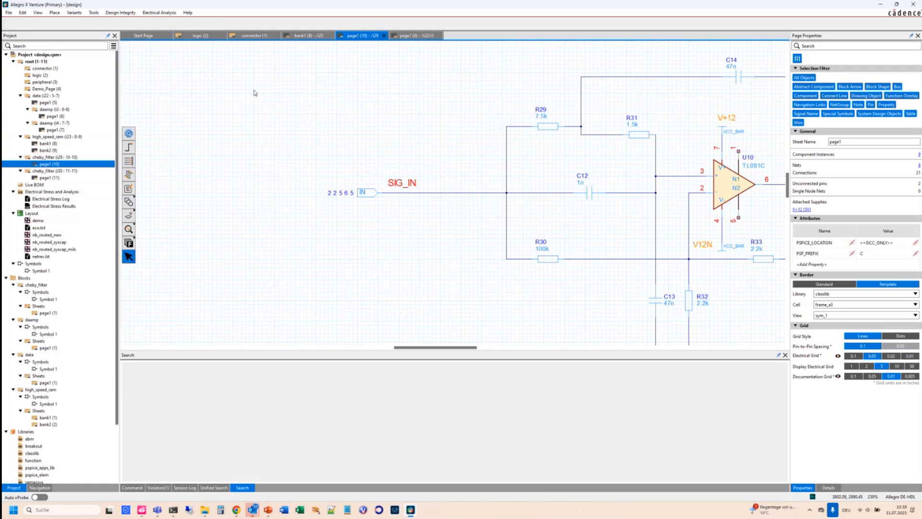
- Switch physical net names on and off again on the cheby_filter page, and return to the logic sheet with nothing selected
{"action": "left_click", "coordinate": [43, 14]}
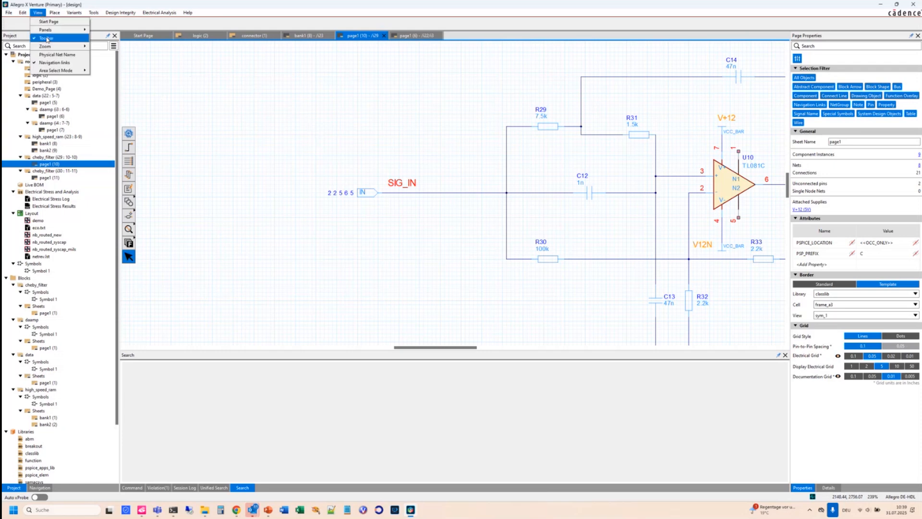
{"action": "left_click", "coordinate": [50, 54]}
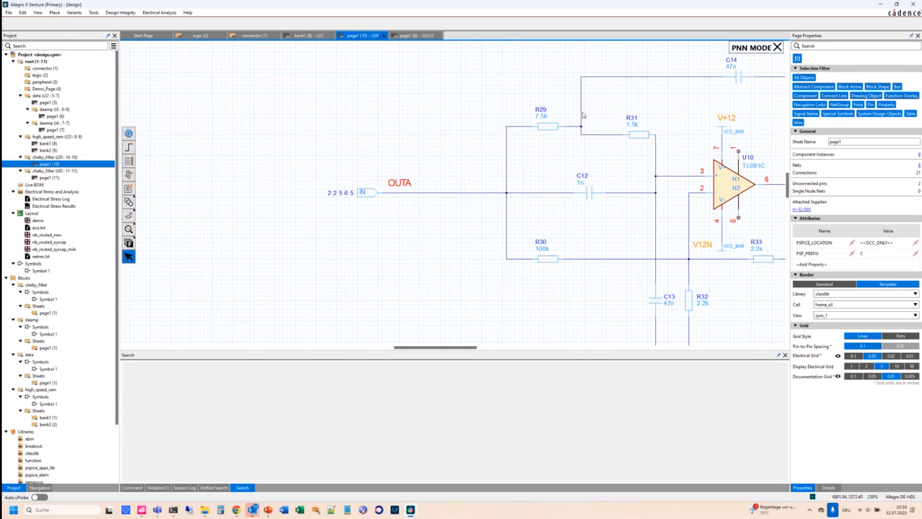
{"action": "left_click", "coordinate": [777, 47]}
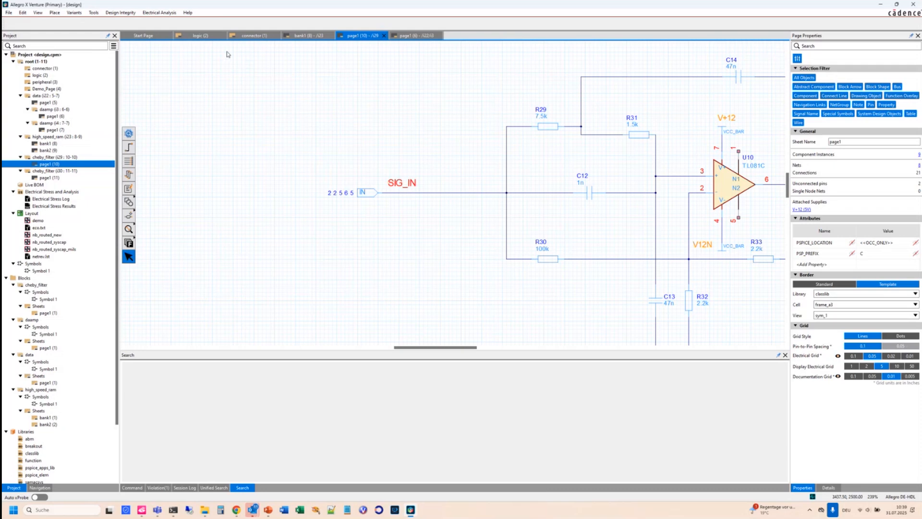
{"action": "left_click", "coordinate": [208, 41]}
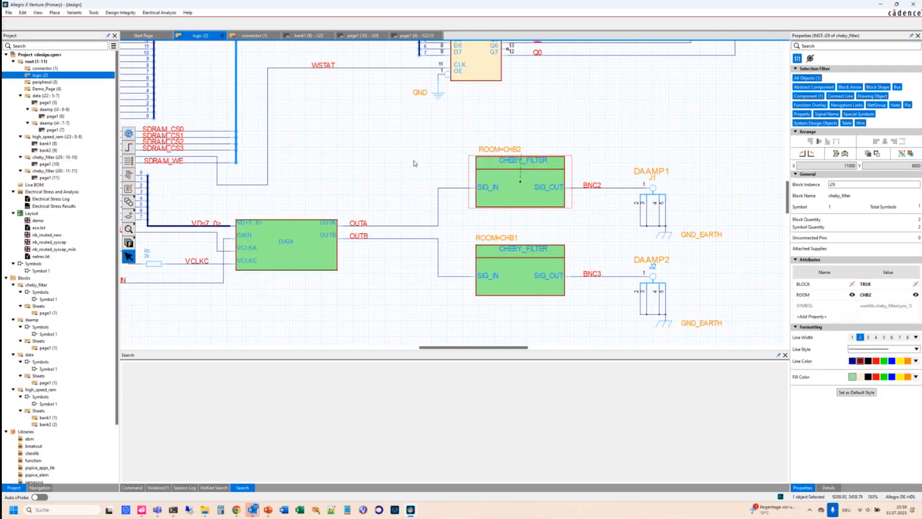
{"action": "left_click", "coordinate": [415, 164]}
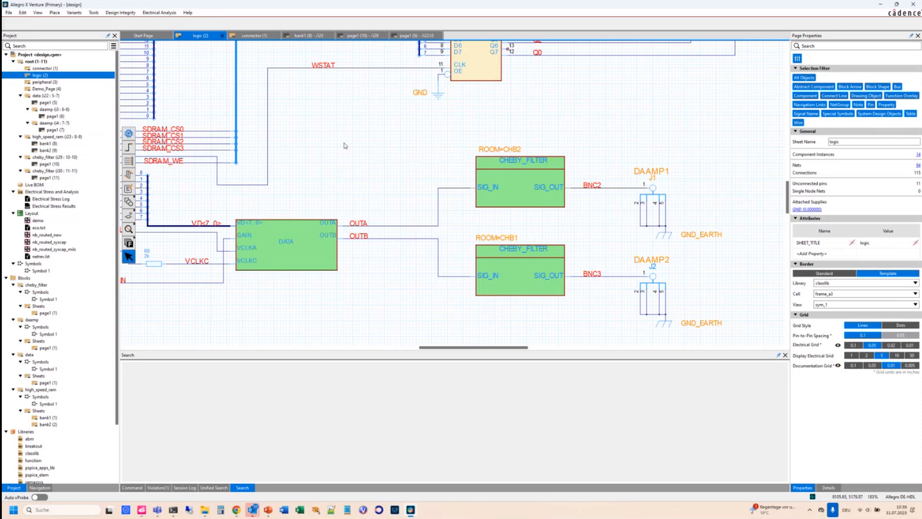
- Search the part library for IC141516 and preview the part's footprint and symbol
{"action": "left_click", "coordinate": [214, 488]}
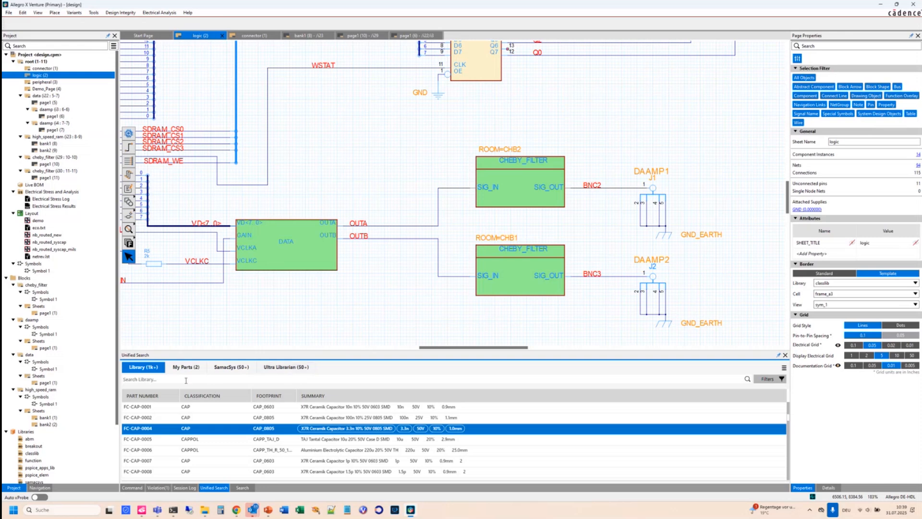
{"action": "type", "text": "IC141516"}
{"action": "key", "text": "Return"}
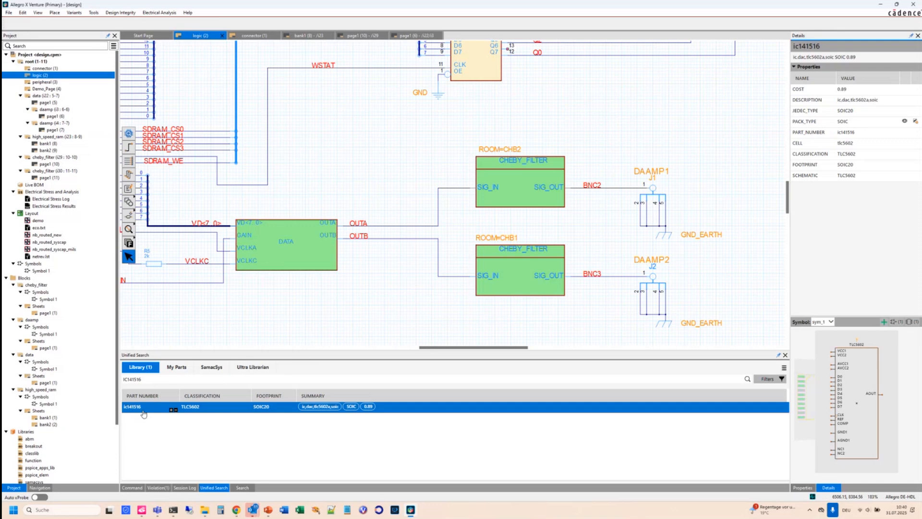
{"action": "left_click", "coordinate": [810, 413]}
{"action": "left_click", "coordinate": [814, 415]}
- Select U19 on the logic sheet and compare its instance properties with the details of library part IC141516
{"action": "left_click", "coordinate": [803, 488]}
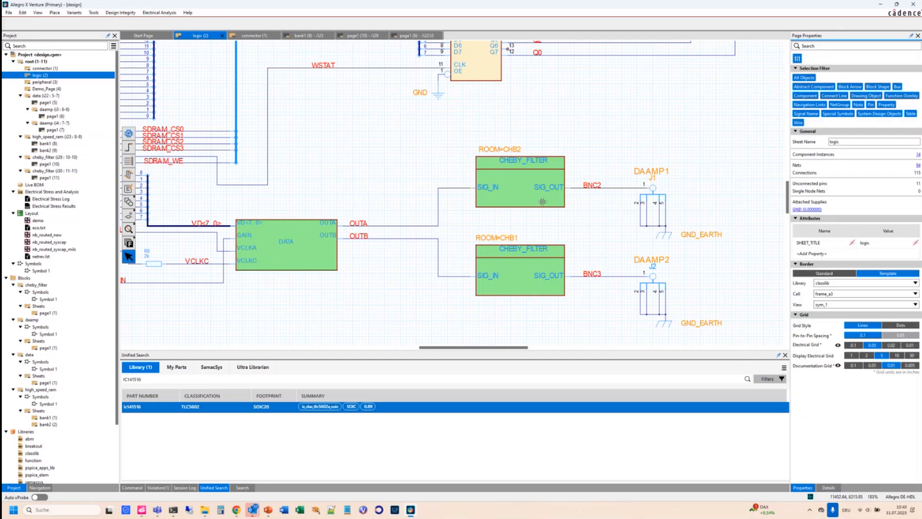
{"action": "left_click", "coordinate": [486, 74]}
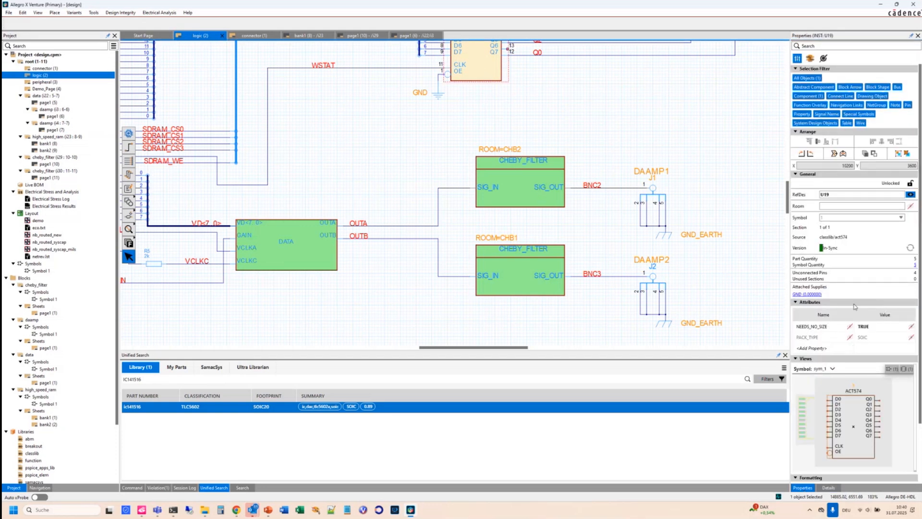
{"action": "left_click", "coordinate": [829, 488]}
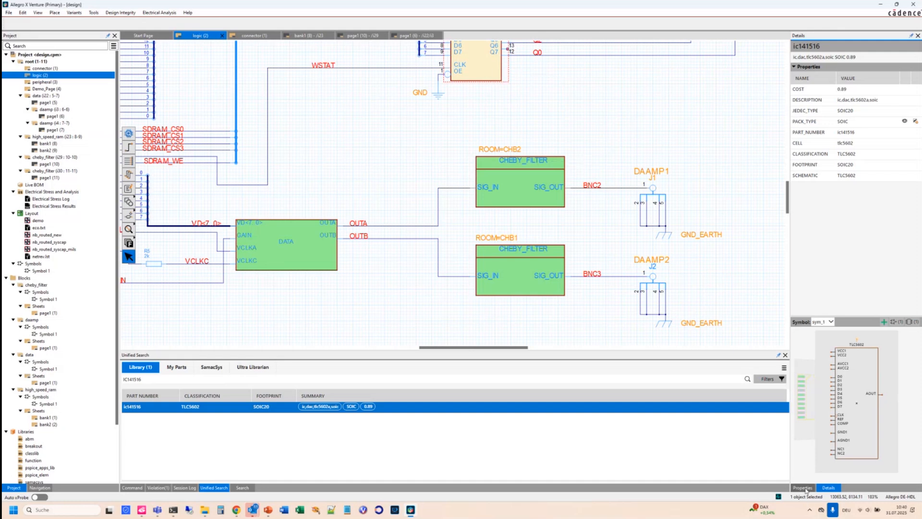
{"action": "left_click", "coordinate": [807, 488]}
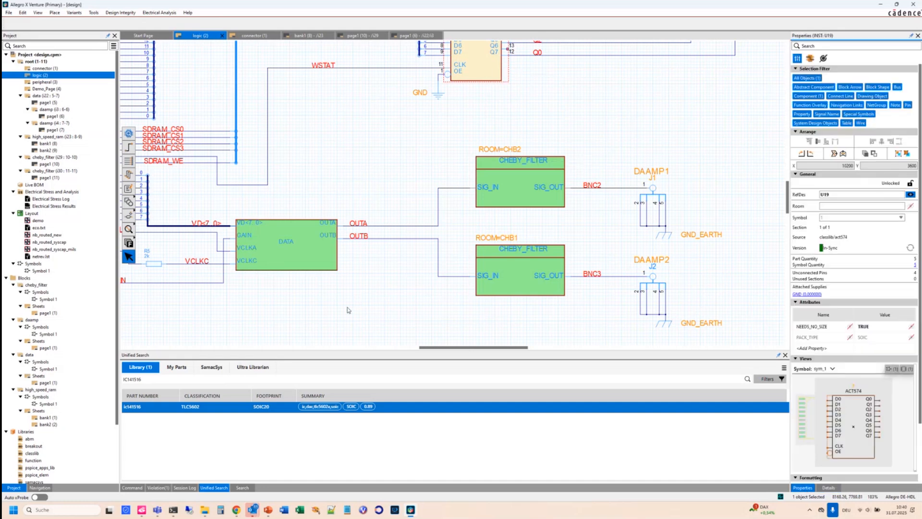
- Clear the part number from the library search
{"action": "left_click", "coordinate": [145, 379]}
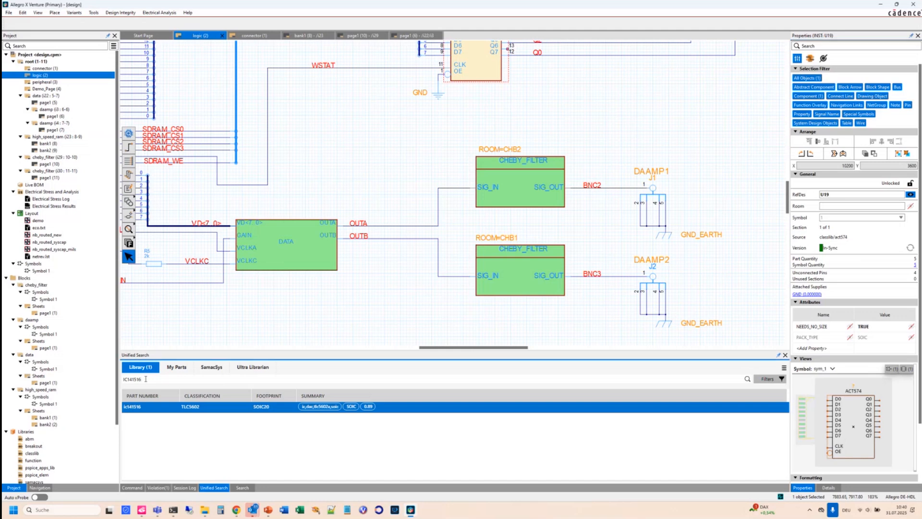
{"action": "key", "text": "BackSpace"}
{"action": "key", "text": "BackSpace"}
{"action": "key", "text": "BackSpace"}
{"action": "key", "text": "BackSpace"}
{"action": "key", "text": "BackSpace"}
{"action": "key", "text": "BackSpace"}
{"action": "key", "text": "BackSpace"}
{"action": "key", "text": "BackSpace"}
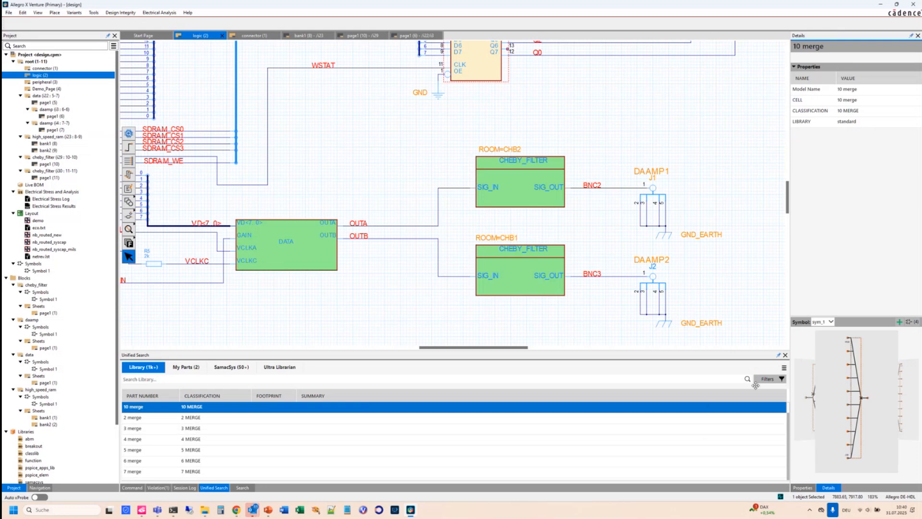
- Filter the library parts to the cap cell of the classlib library with value 2.2p
{"action": "left_click", "coordinate": [768, 379]}
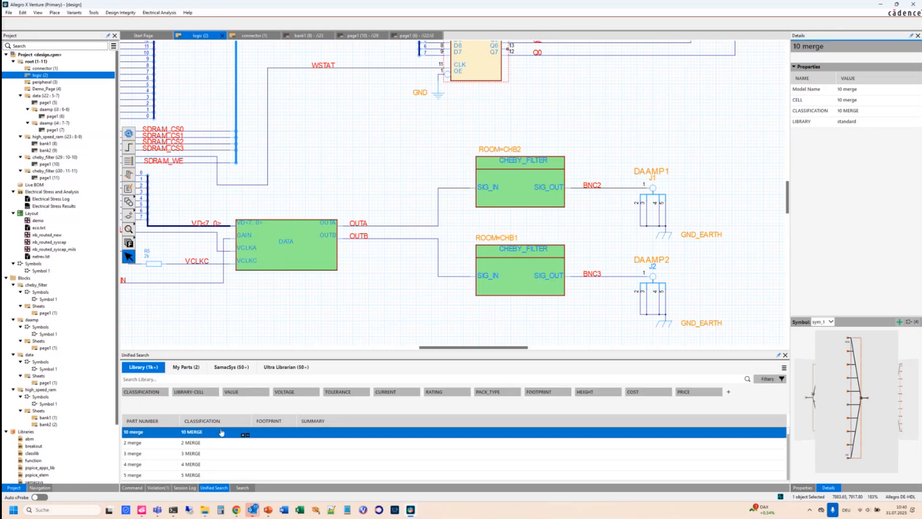
{"action": "left_click", "coordinate": [188, 393]}
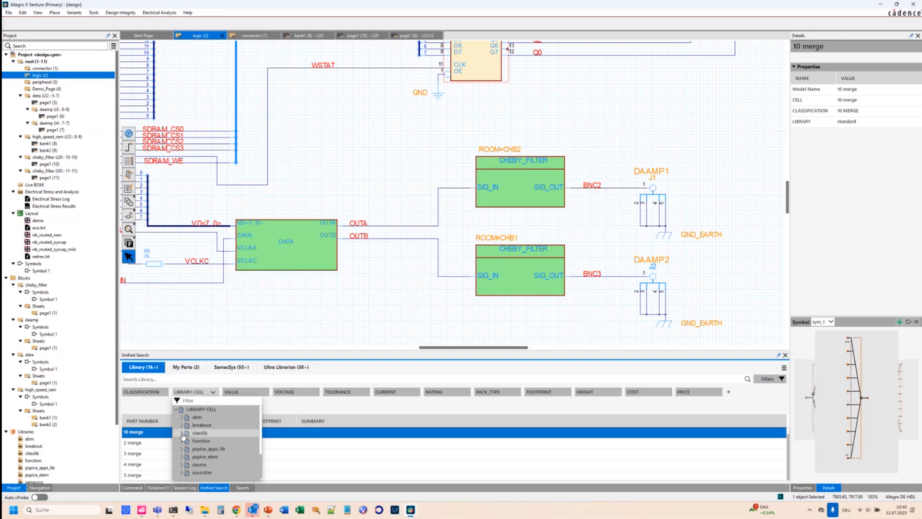
{"action": "left_click", "coordinate": [182, 434]}
{"action": "scroll", "coordinate": [202, 438], "scroll_direction": "down", "scroll_amount": 3}
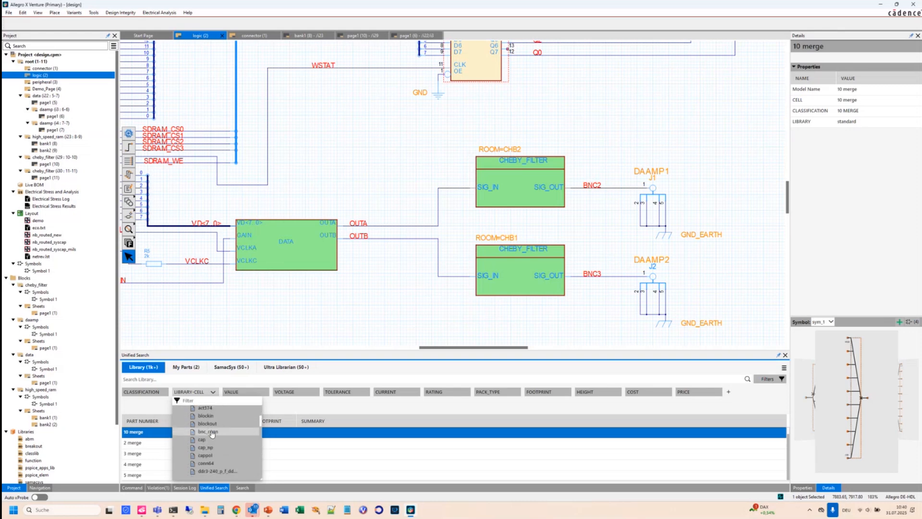
{"action": "left_click", "coordinate": [204, 439]}
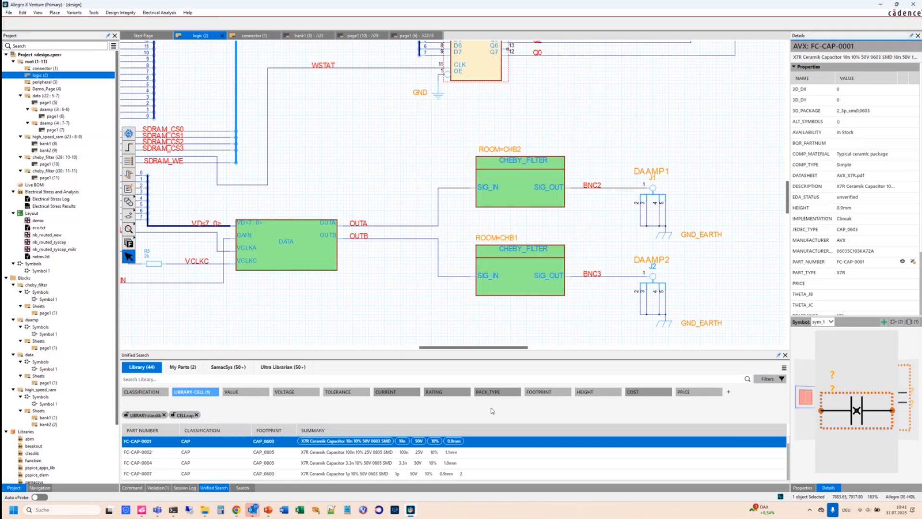
{"action": "left_click", "coordinate": [232, 392]}
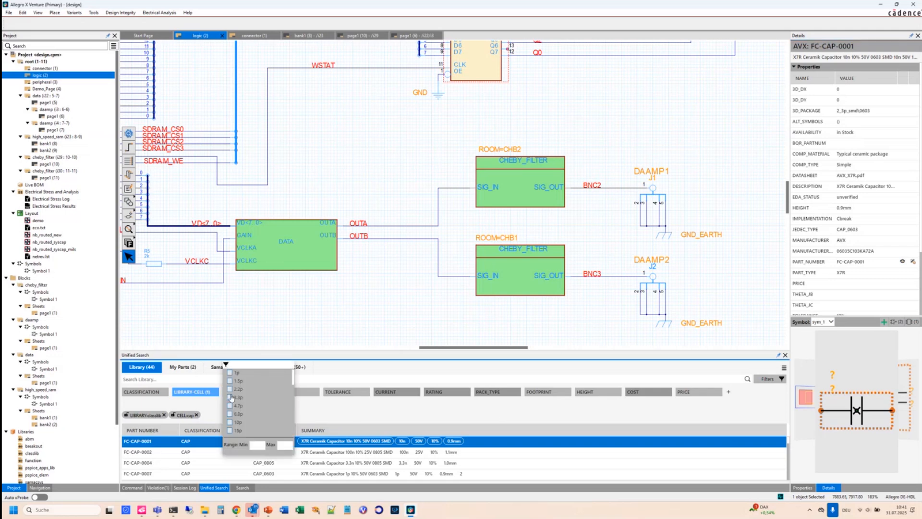
{"action": "left_click", "coordinate": [343, 419]}
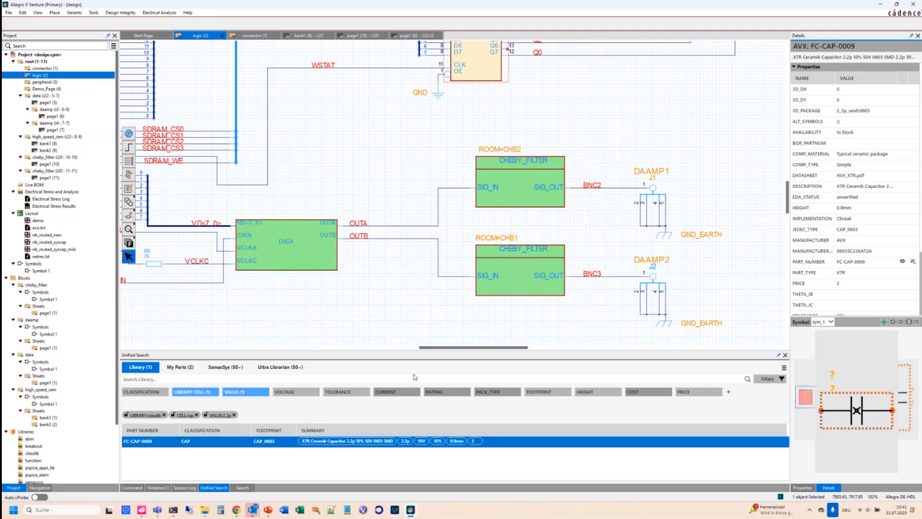
- Inspect U19's instance properties, previewing its soic20 footprint and symbol and viewing its XNet pin-pair settings
{"action": "left_click", "coordinate": [447, 72]}
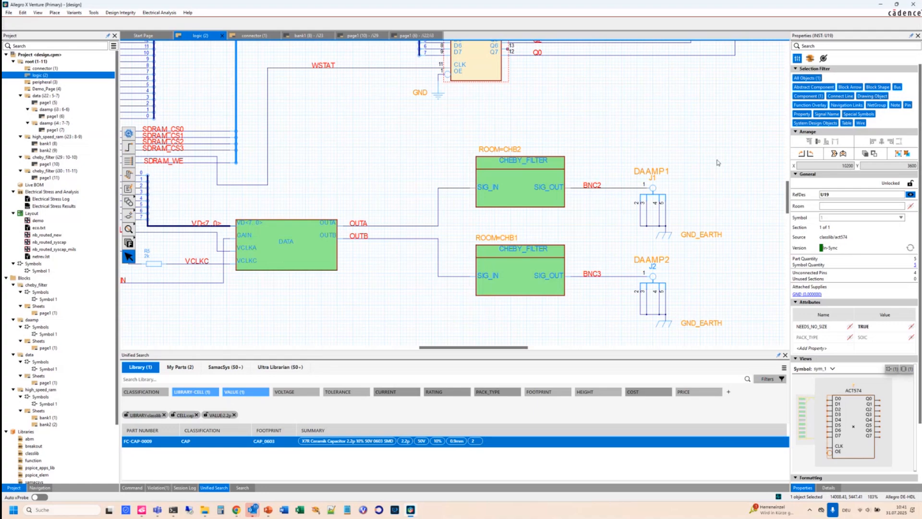
{"action": "scroll", "coordinate": [726, 157], "scroll_direction": "up", "scroll_amount": 3}
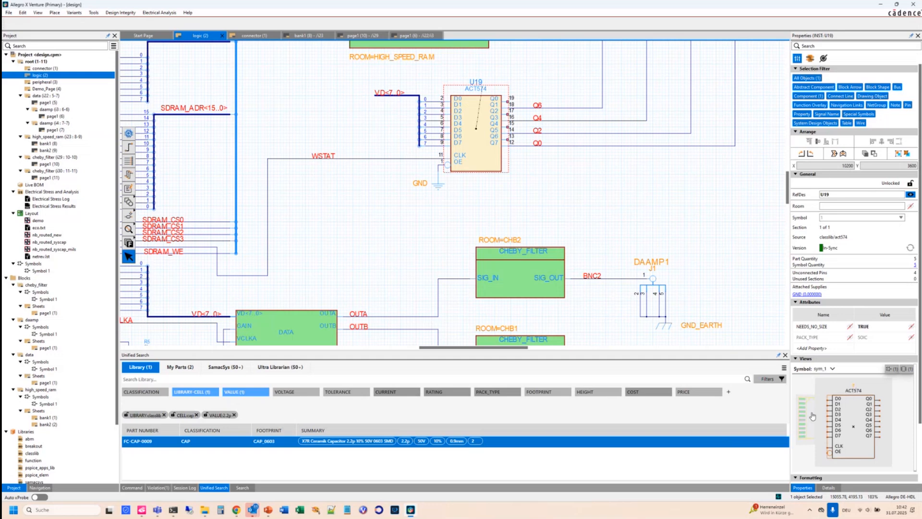
{"action": "scroll", "coordinate": [811, 416], "scroll_direction": "down", "scroll_amount": 2}
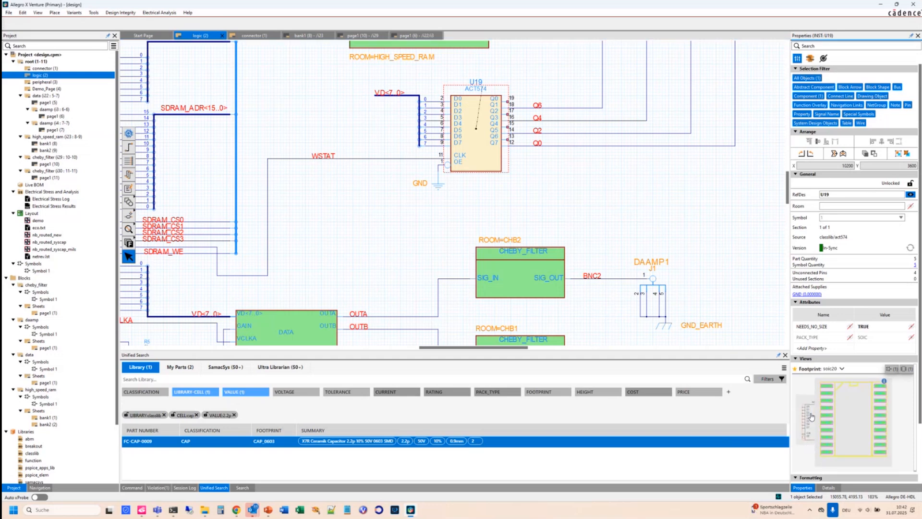
{"action": "scroll", "coordinate": [811, 416], "scroll_direction": "up", "scroll_amount": 3}
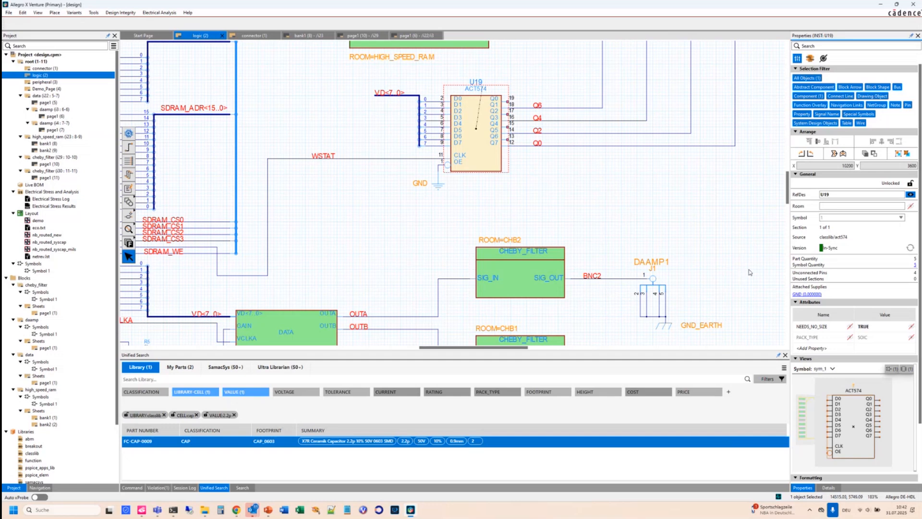
{"action": "left_click", "coordinate": [811, 58]}
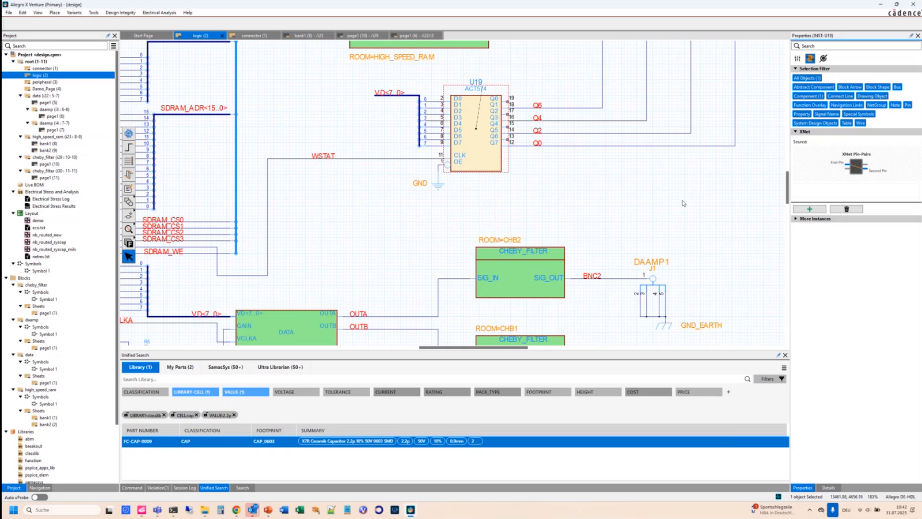
{"action": "left_click", "coordinate": [798, 58]}
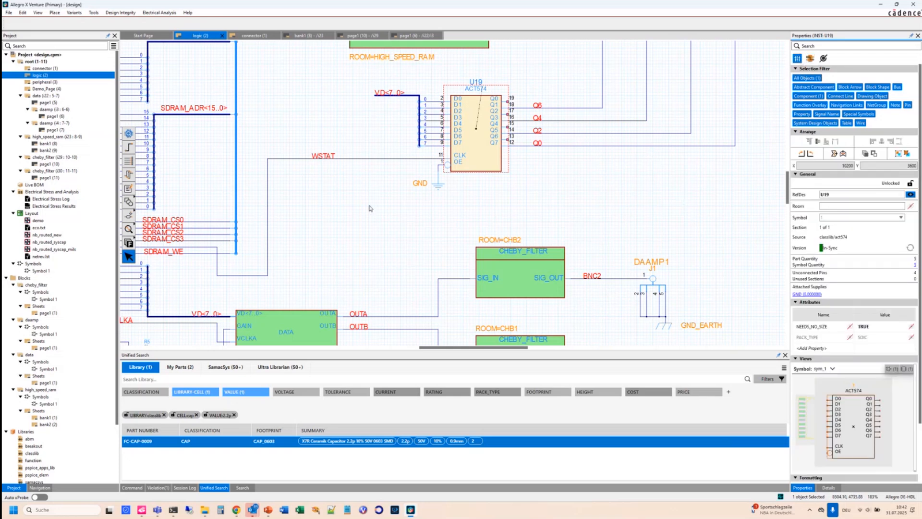
- Open the peripheral sheet and examine which differential pair and classes net CLK1_P belongs to in its constraints
{"action": "scroll", "coordinate": [369, 208], "scroll_direction": "down", "scroll_amount": 2}
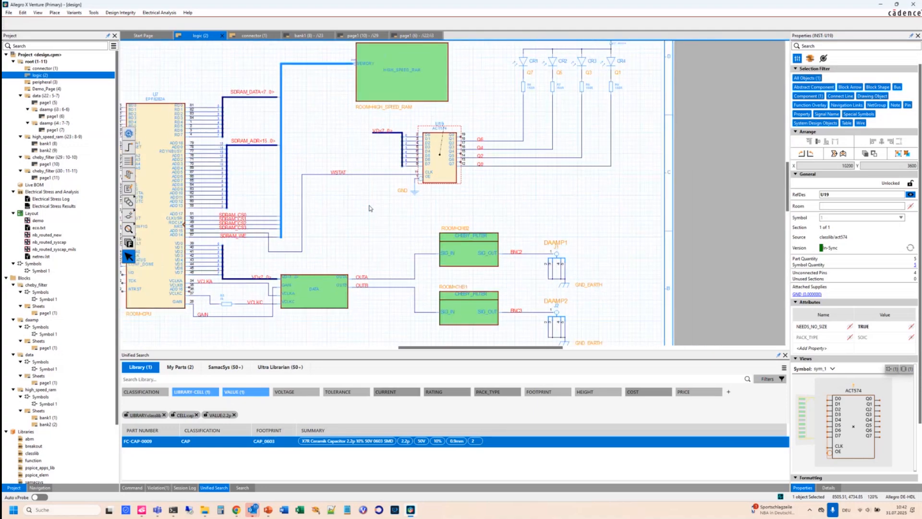
{"action": "scroll", "coordinate": [370, 208], "scroll_direction": "up", "scroll_amount": 3}
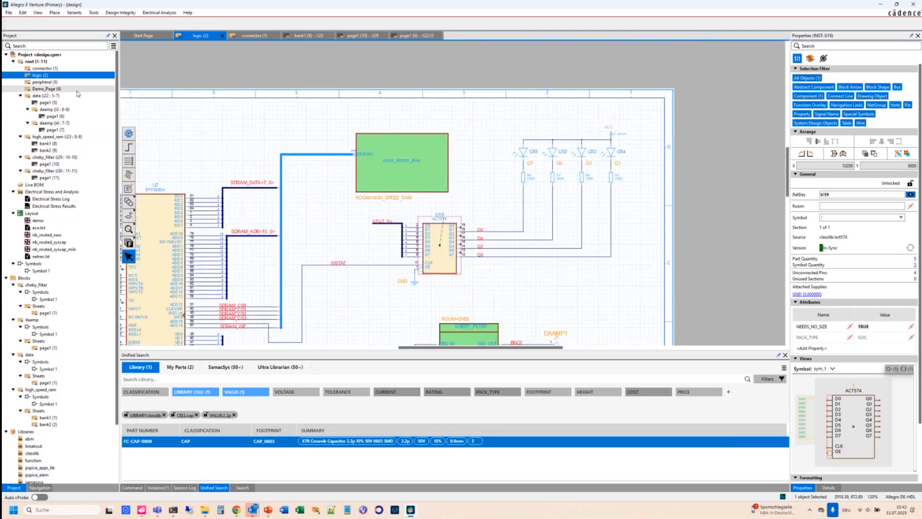
{"action": "double_click", "coordinate": [58, 82]}
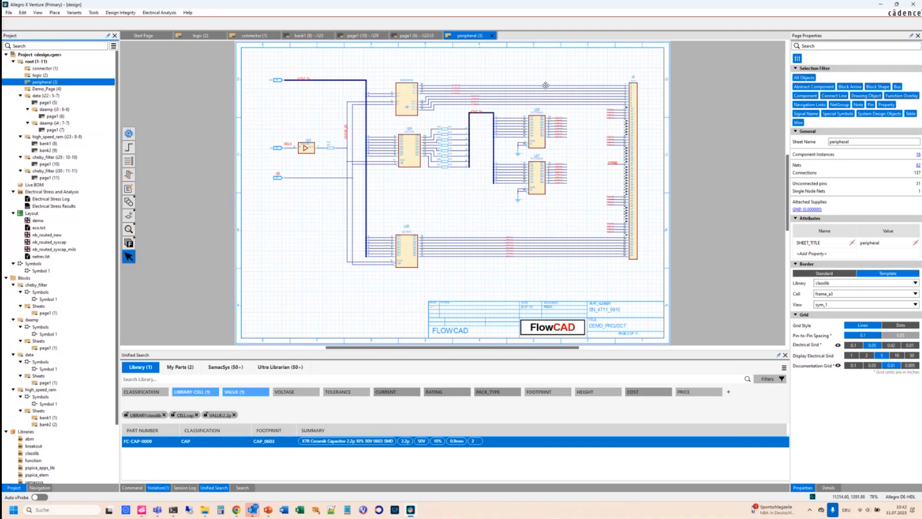
{"action": "scroll", "coordinate": [546, 85], "scroll_direction": "up", "scroll_amount": 3}
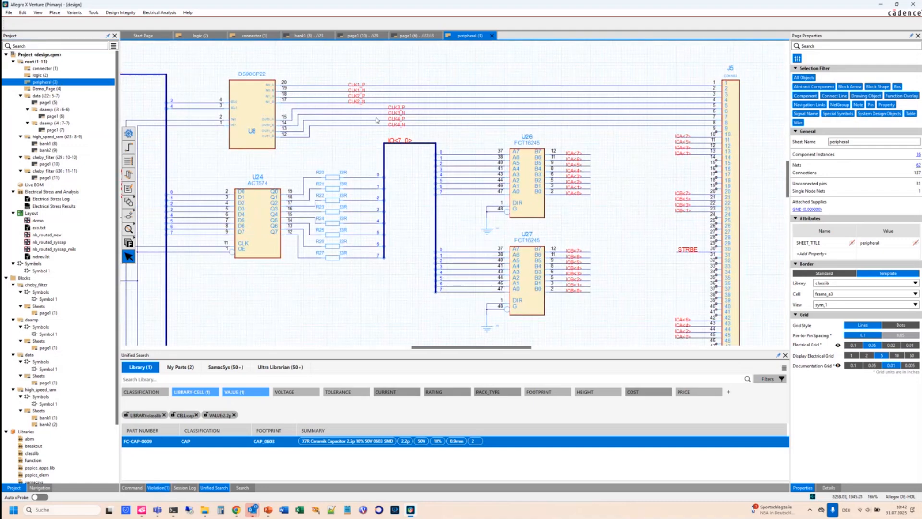
{"action": "left_click", "coordinate": [379, 86]}
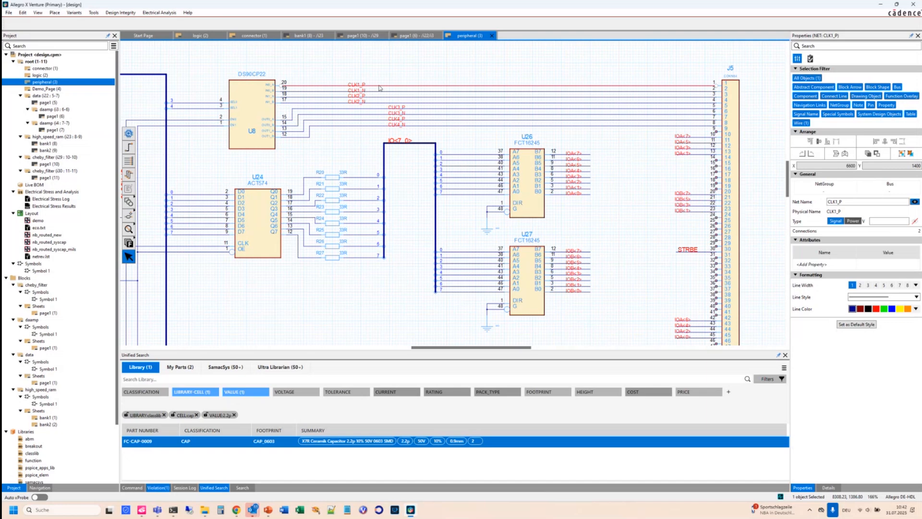
{"action": "left_click", "coordinate": [812, 60]}
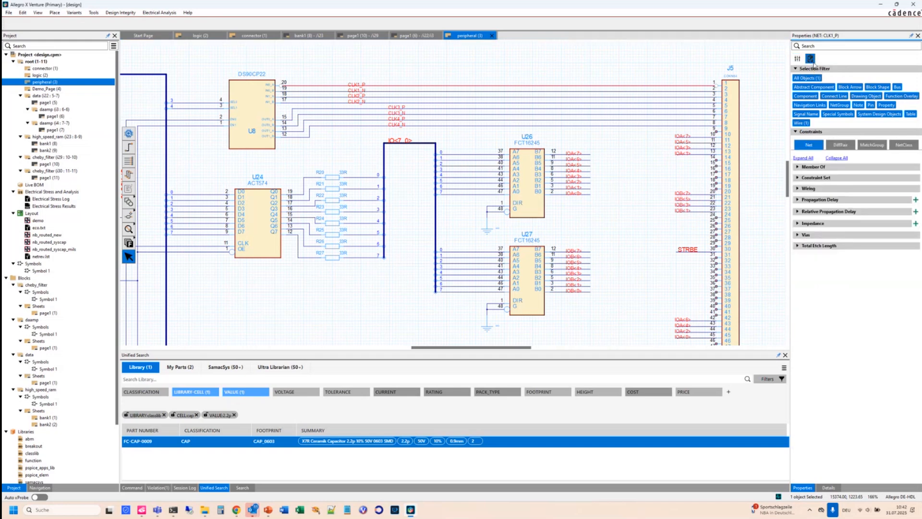
{"action": "left_click", "coordinate": [797, 169]}
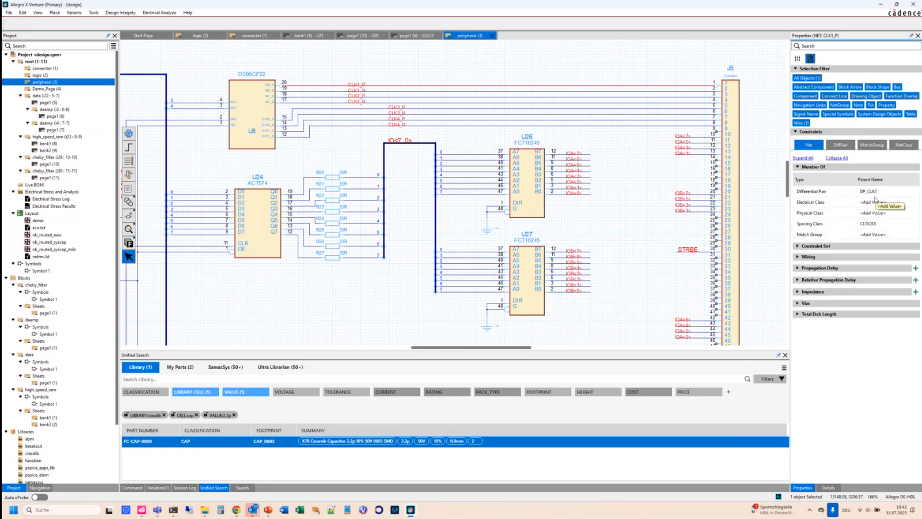
- Examine the constraint sets assigned to CLK1_P, including the available spacing sets, and deselect the net
{"action": "left_click", "coordinate": [802, 248]}
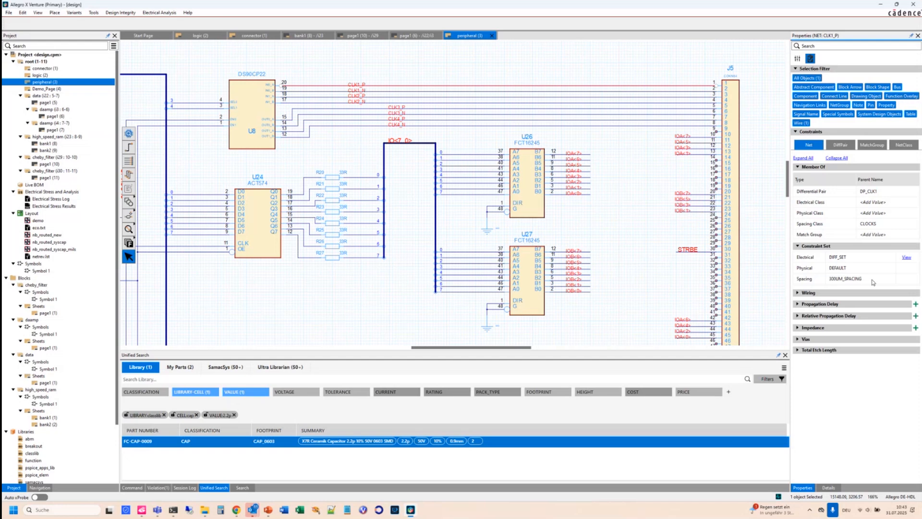
{"action": "left_click", "coordinate": [873, 283]}
{"action": "left_click", "coordinate": [892, 279]}
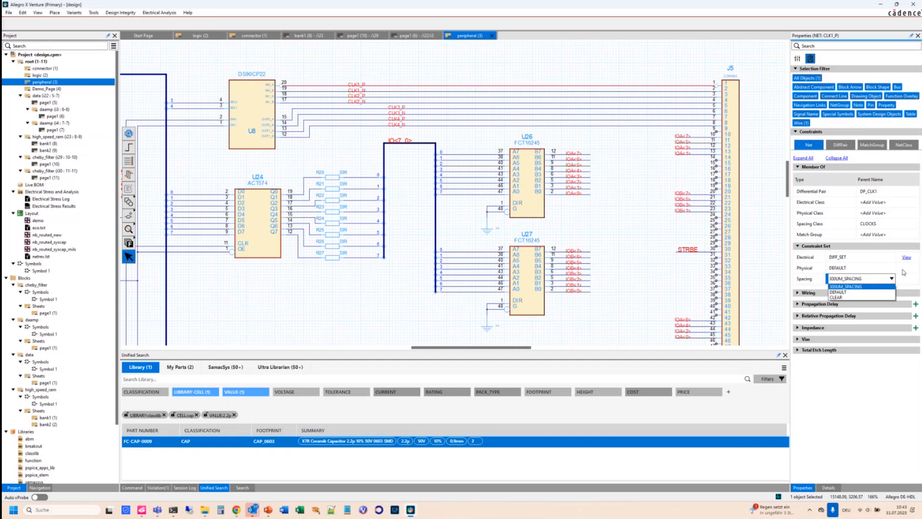
{"action": "left_click", "coordinate": [903, 272]}
{"action": "left_click", "coordinate": [645, 255]}
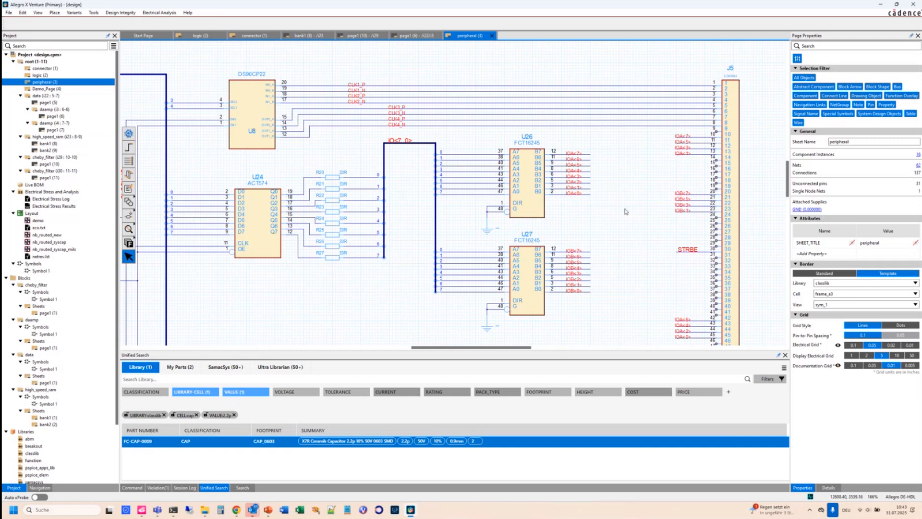
{"action": "left_click", "coordinate": [119, 13]}
{"action": "left_click", "coordinate": [158, 13]}
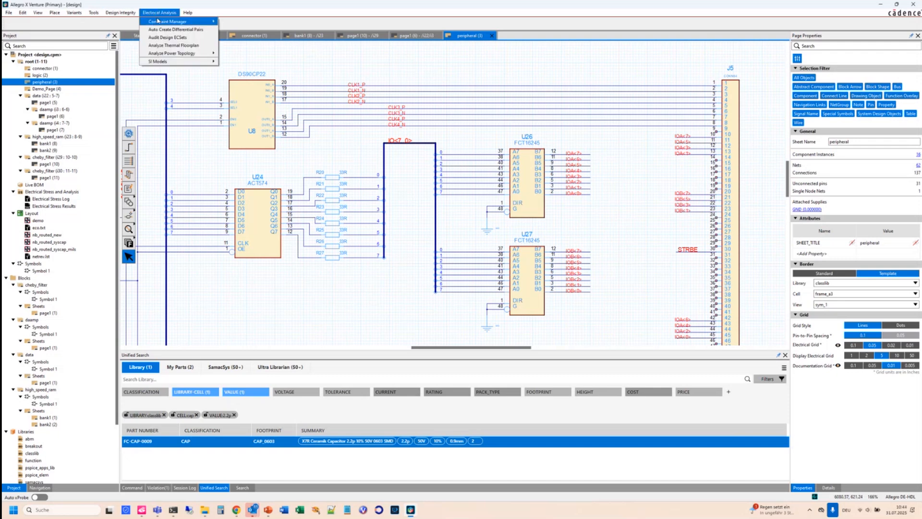
{"action": "mouse_move", "coordinate": [159, 21]}
{"action": "left_click", "coordinate": [231, 12]}
- Save the design and review the audit rules with their report types in the schematic audit settings
{"action": "left_click", "coordinate": [116, 13]}
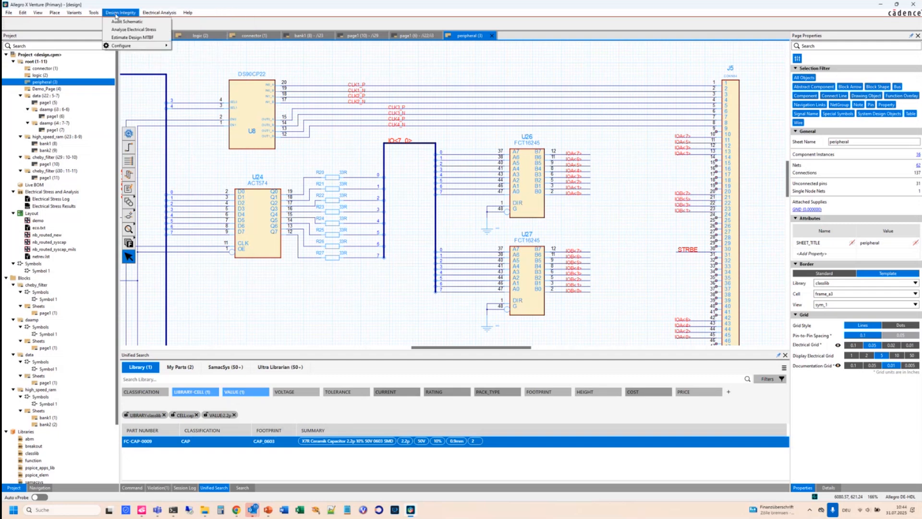
{"action": "mouse_move", "coordinate": [118, 47]}
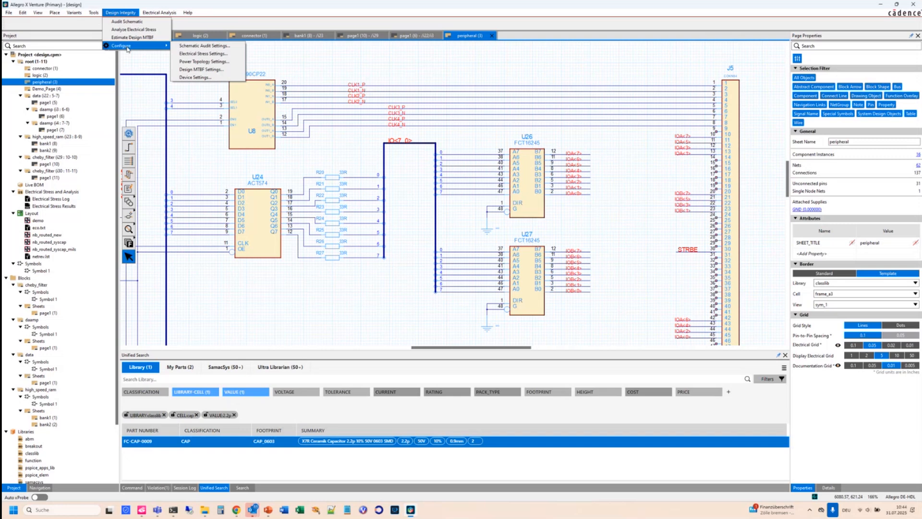
{"action": "left_click", "coordinate": [195, 47]}
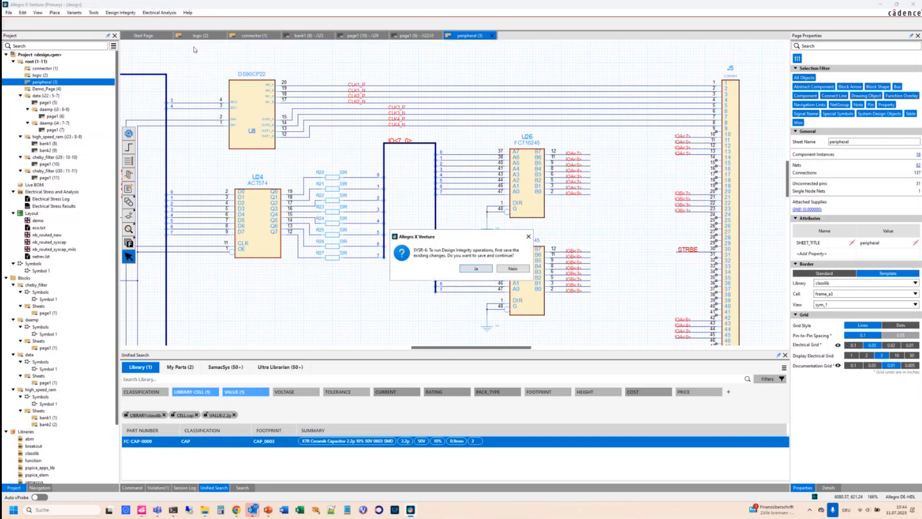
{"action": "left_click", "coordinate": [470, 269]}
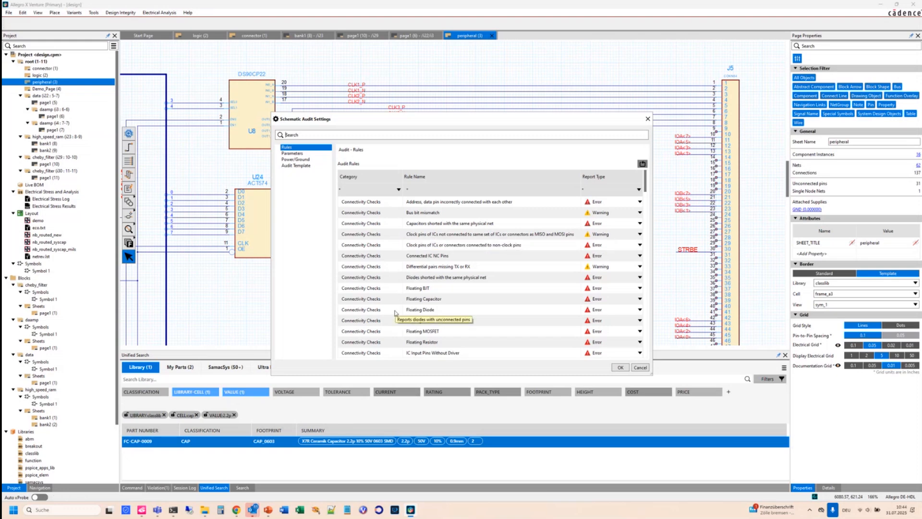
{"action": "scroll", "coordinate": [395, 313], "scroll_direction": "down", "scroll_amount": 10}
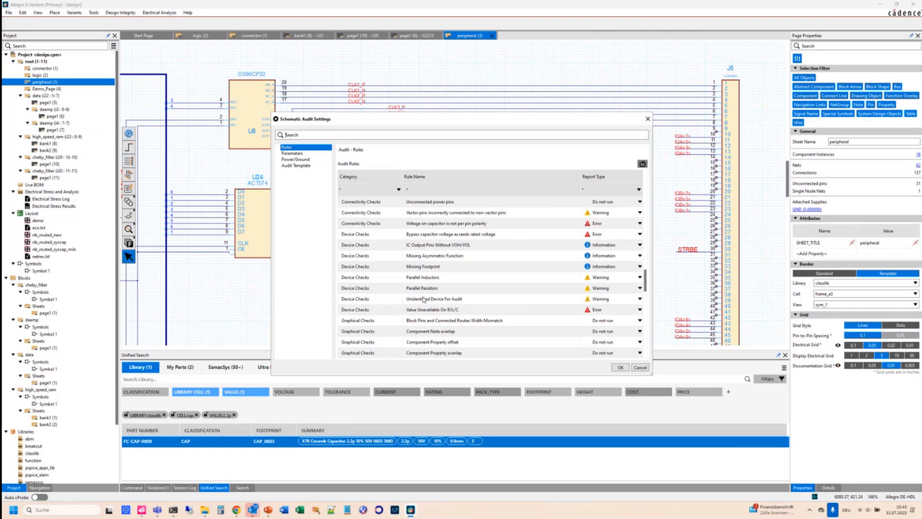
{"action": "left_click", "coordinate": [621, 367]}
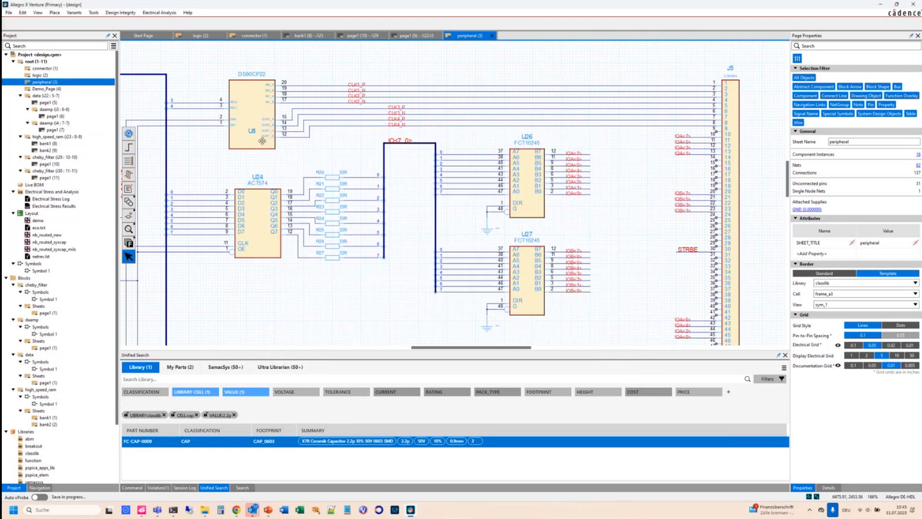
- Examine the design MTBF settings and the available reliability standards, leaving them without saving changes
{"action": "left_click", "coordinate": [120, 12]}
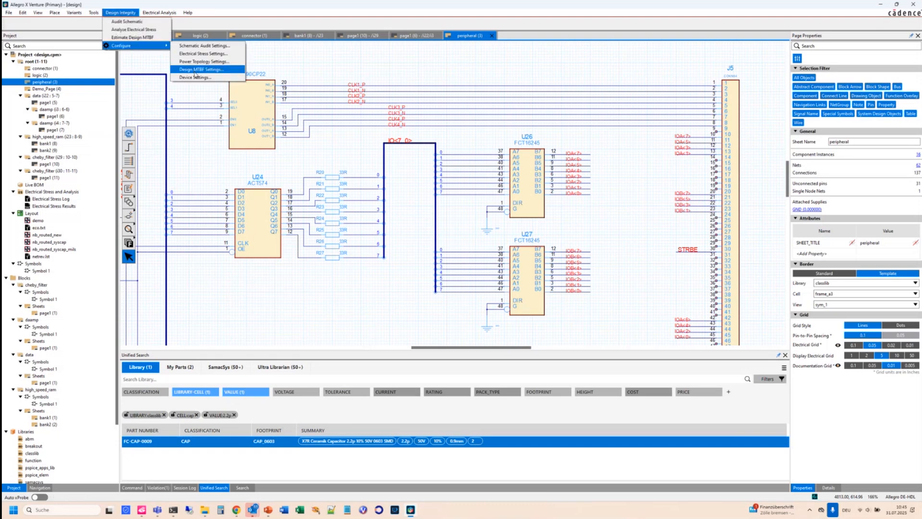
{"action": "left_click", "coordinate": [195, 74]}
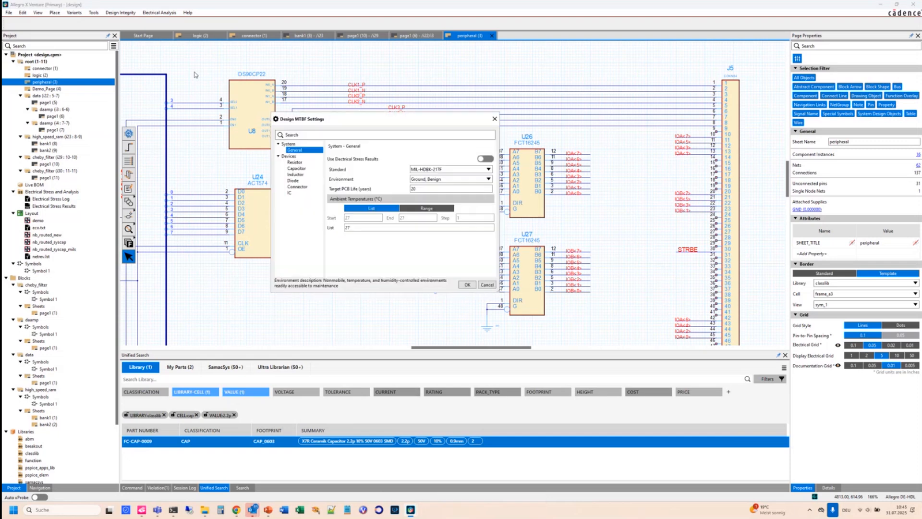
{"action": "left_click", "coordinate": [489, 170]}
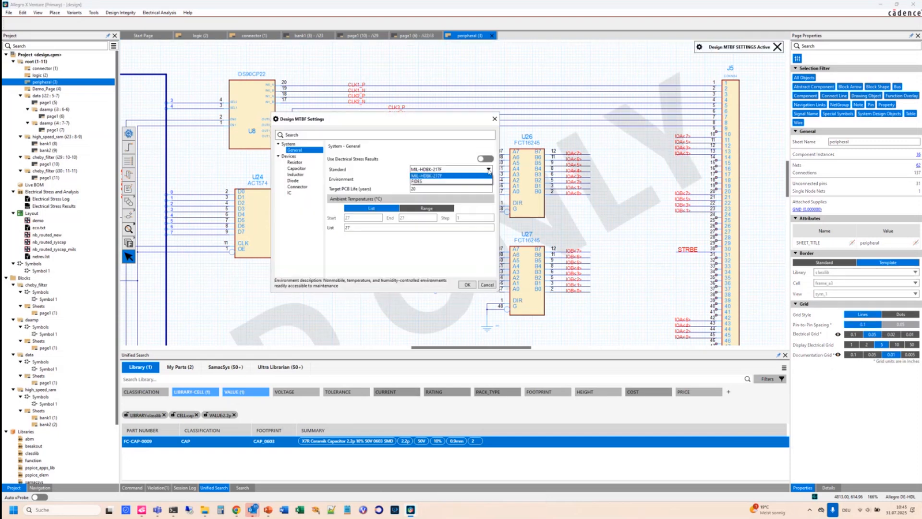
{"action": "left_click", "coordinate": [382, 176]}
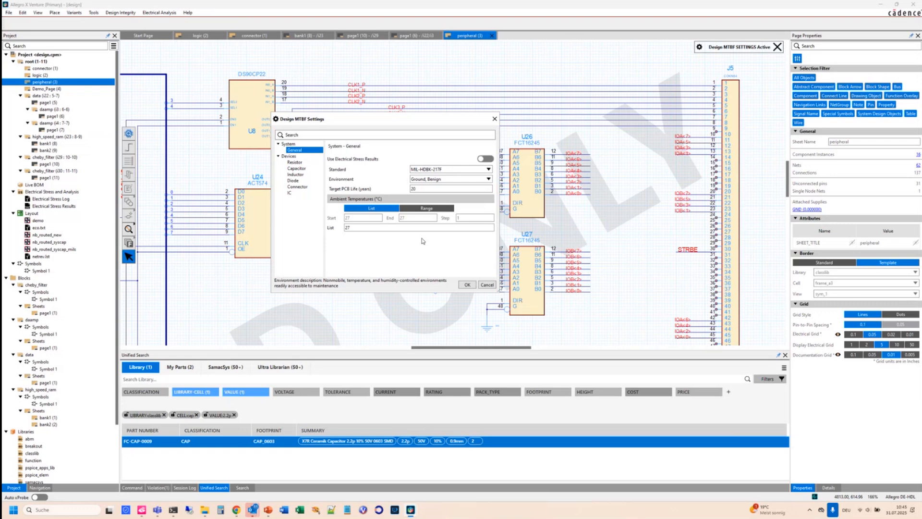
{"action": "left_click", "coordinate": [487, 285]}
{"action": "left_click", "coordinate": [127, 12]}
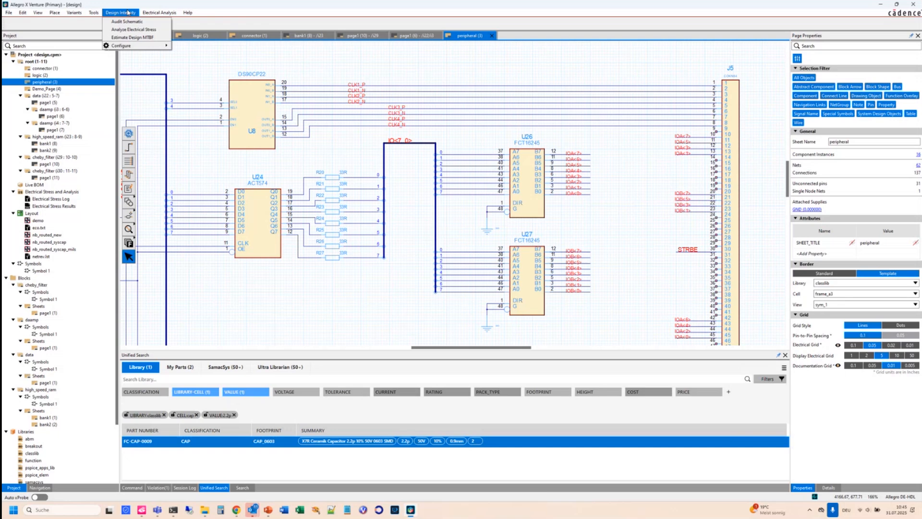
{"action": "left_click", "coordinate": [137, 6]}
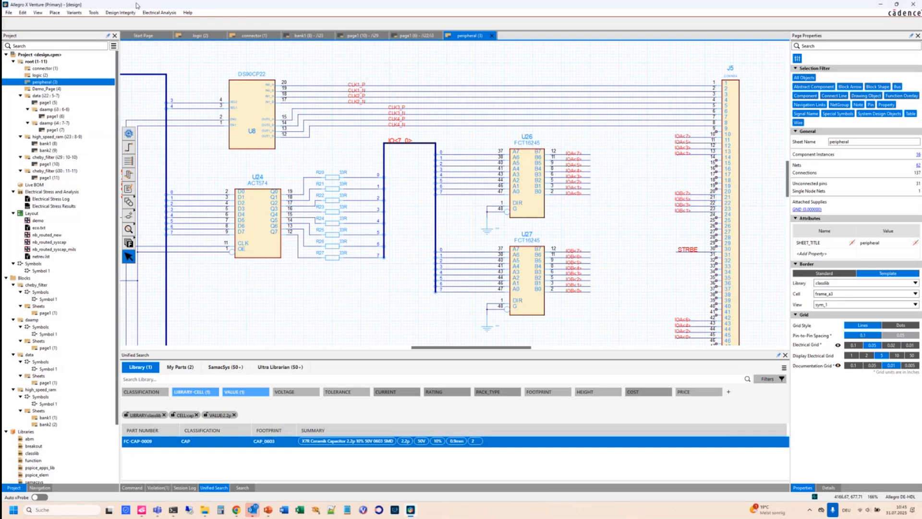
- On the logic sheet, start adding bypass capacitors for U7 and choose library part FC-CAP-0009
{"action": "left_click", "coordinate": [201, 36]}
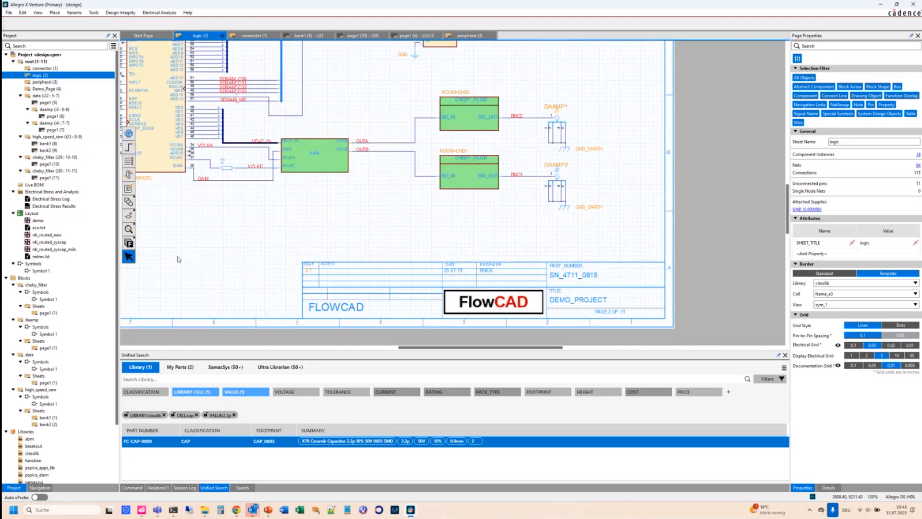
{"action": "left_click", "coordinate": [129, 229]}
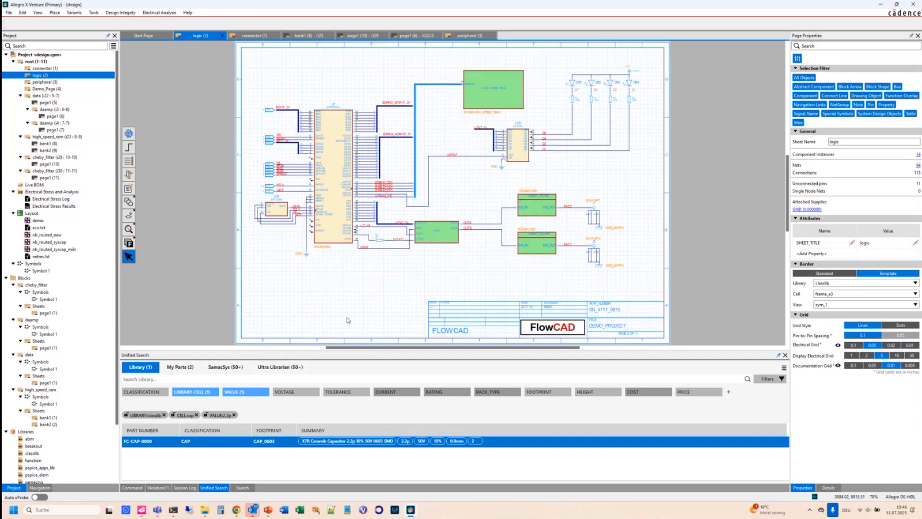
{"action": "scroll", "coordinate": [349, 321], "scroll_direction": "up", "scroll_amount": 1}
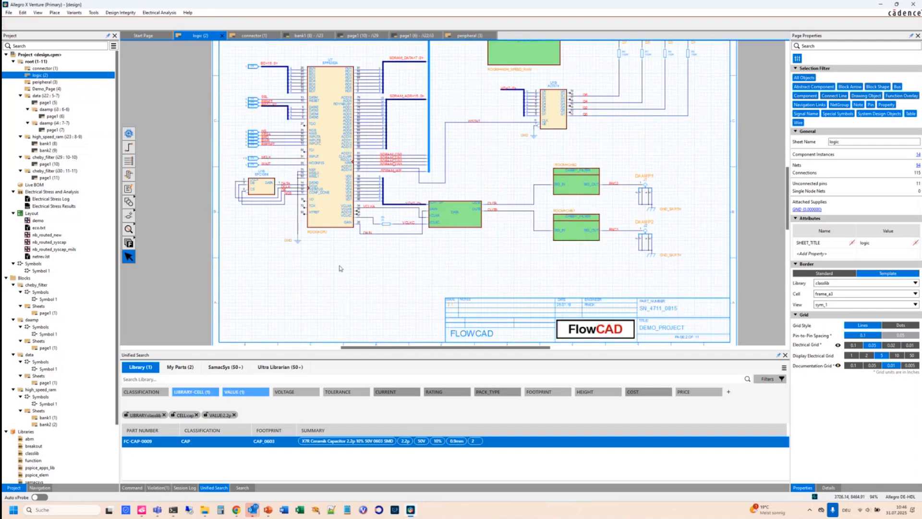
{"action": "left_click", "coordinate": [331, 220]}
{"action": "right_click", "coordinate": [331, 218]}
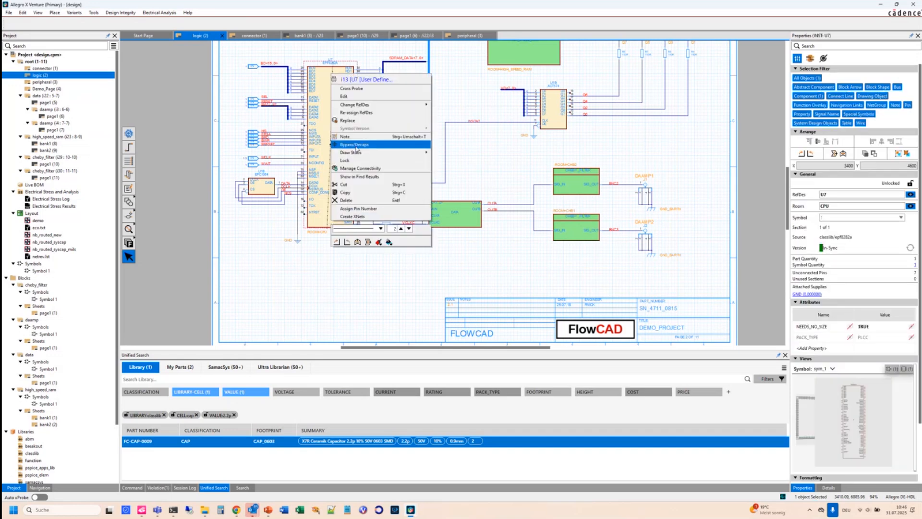
{"action": "left_click", "coordinate": [356, 146]}
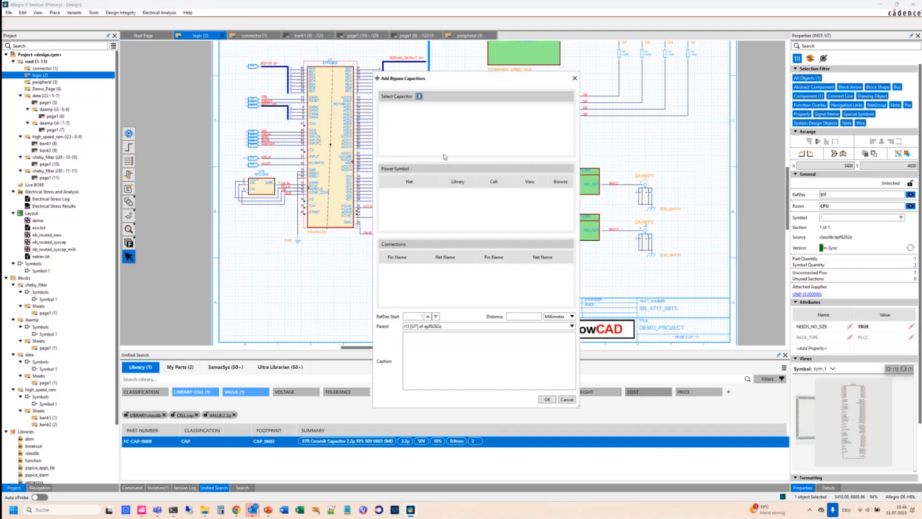
{"action": "left_click", "coordinate": [419, 96]}
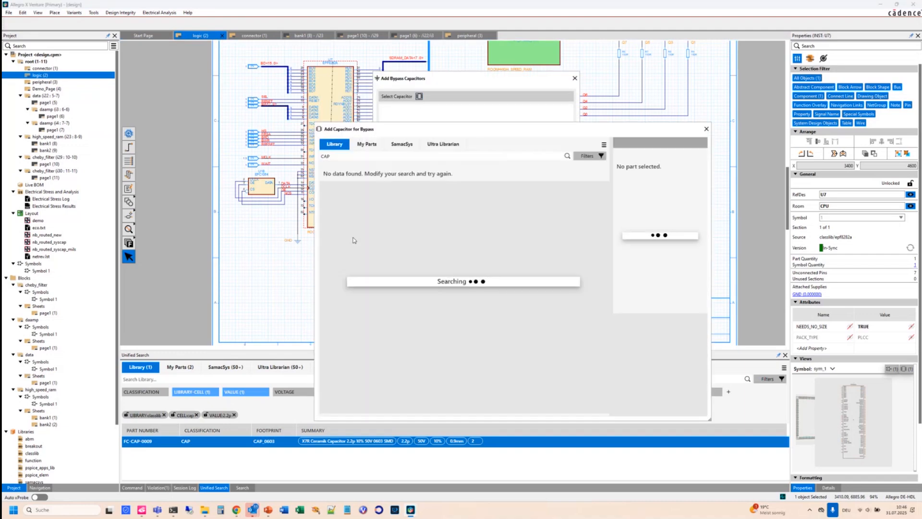
{"action": "double_click", "coordinate": [354, 237]}
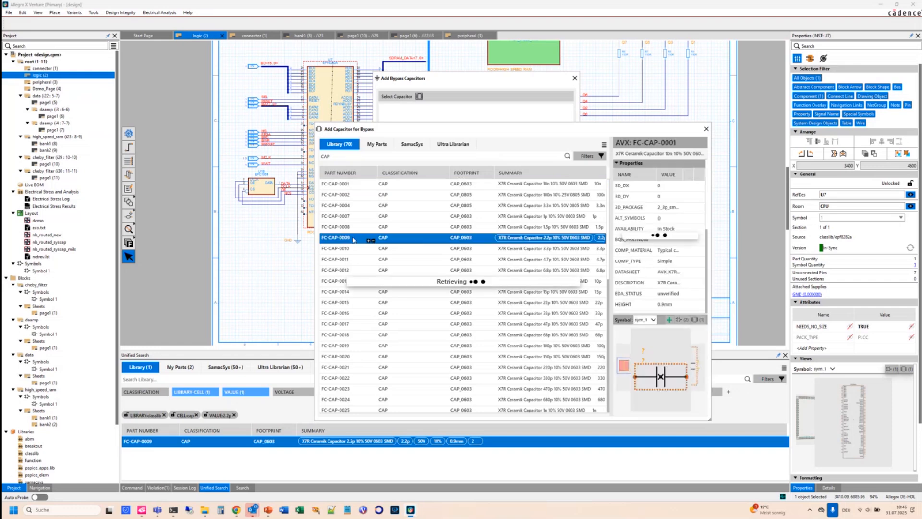
- Set the bypass capacitor quantity to 8 and place the capacitor group in the free area below U7
{"action": "left_click", "coordinate": [562, 123]}
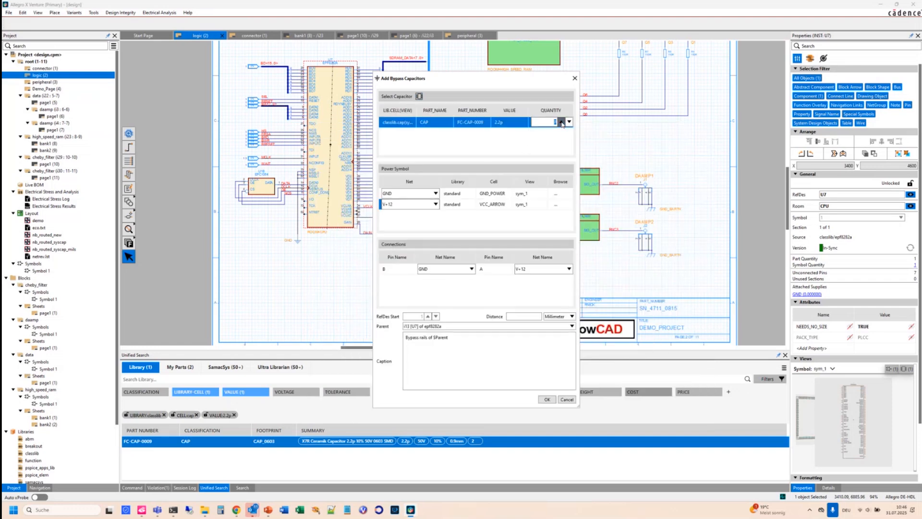
{"action": "left_click", "coordinate": [548, 137]}
{"action": "left_click", "coordinate": [548, 400]}
{"action": "left_click", "coordinate": [548, 400]}
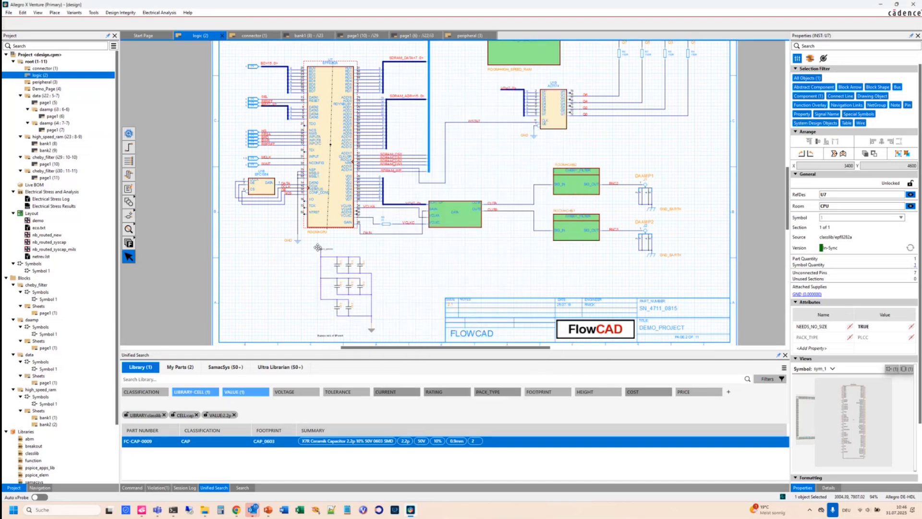
{"action": "left_click", "coordinate": [318, 247]}
- Widen the bypass capacitor group below U7 so that all its capacitors are arranged in a single row
{"action": "left_click", "coordinate": [322, 278]}
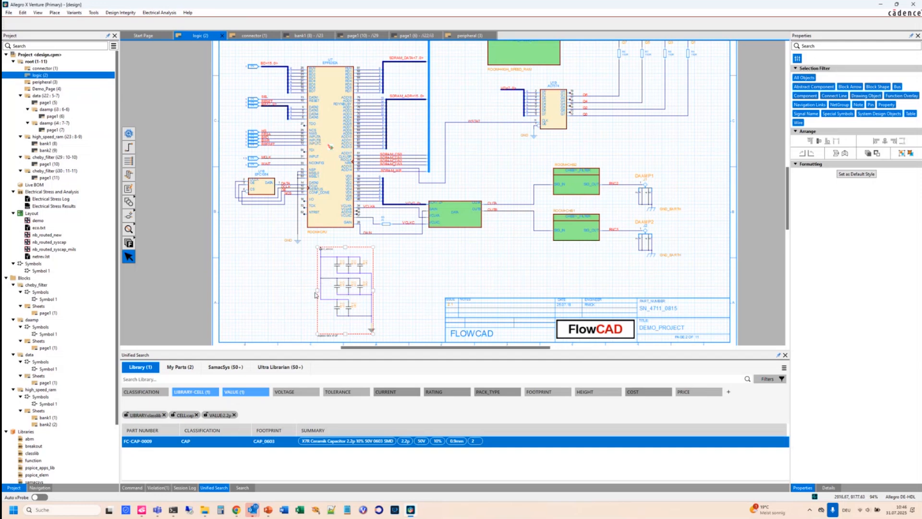
{"action": "left_click_drag", "start_coordinate": [316, 291], "coordinate": [250, 290]}
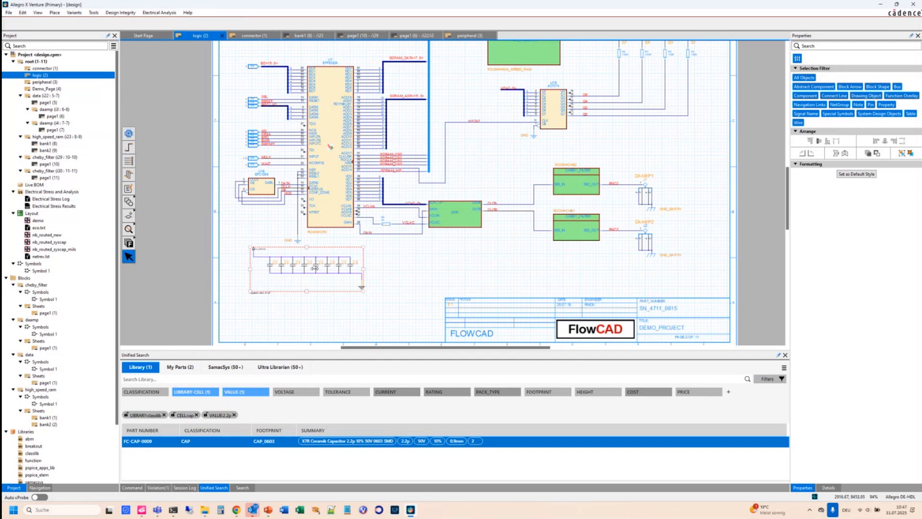
{"action": "left_click", "coordinate": [314, 263]}
{"action": "left_click", "coordinate": [312, 258]}
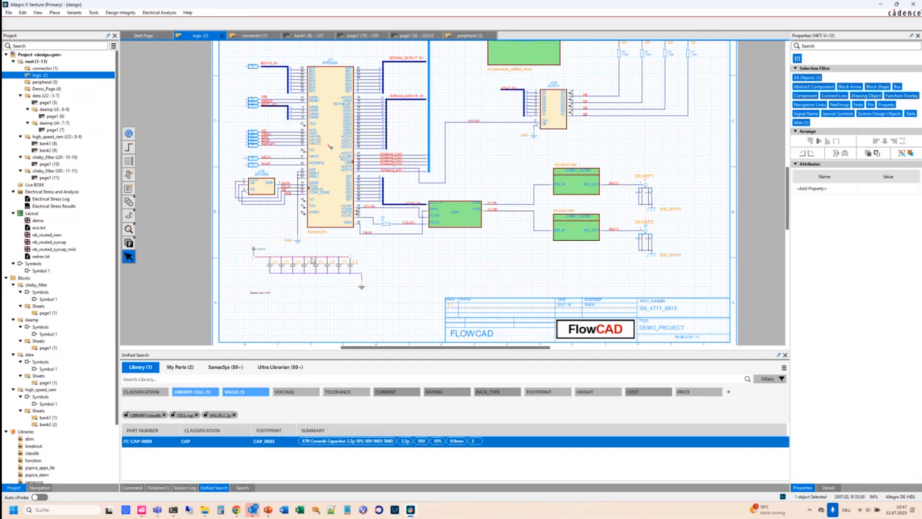
- Move the bypass capacitor group slightly lower in the free area below U7
{"action": "left_click", "coordinate": [264, 251]}
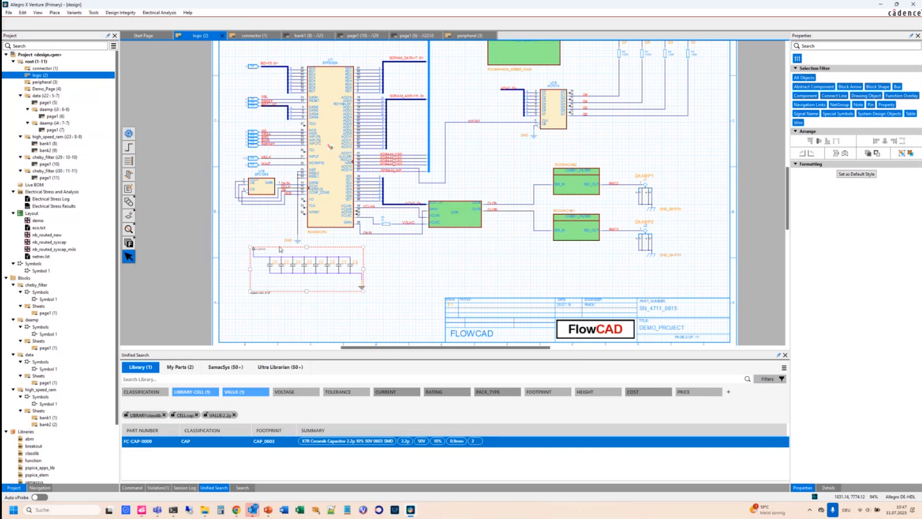
{"action": "left_click", "coordinate": [284, 263]}
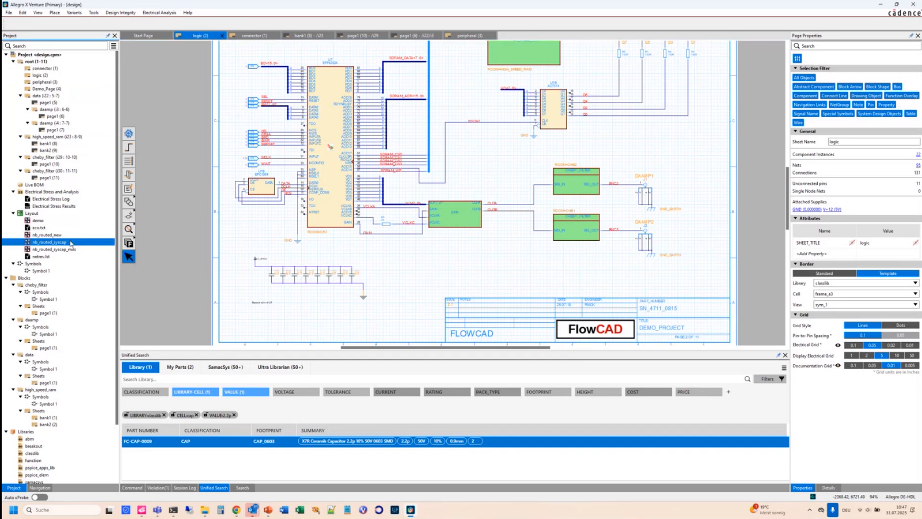
- Open the layout board nb_routed_syscap from the project for viewing alongside the schematic sheets
{"action": "right_click", "coordinate": [72, 243]}
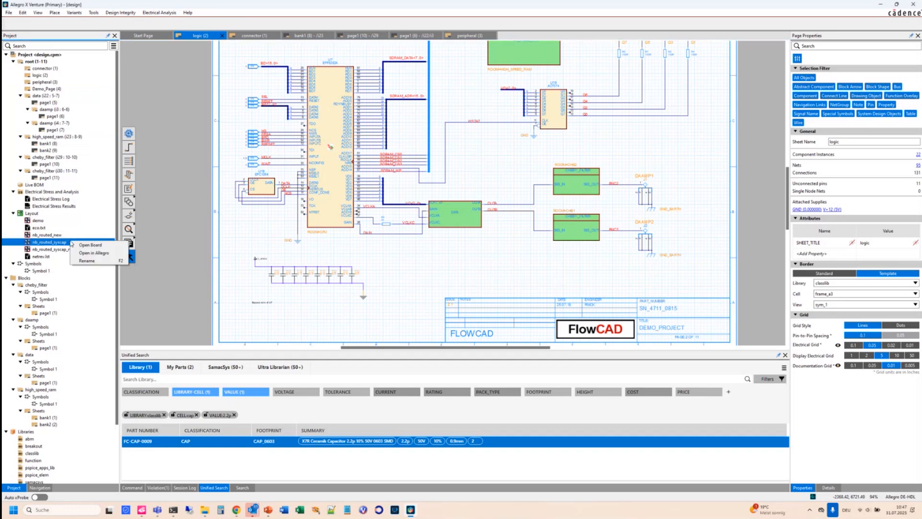
{"action": "left_click", "coordinate": [58, 246]}
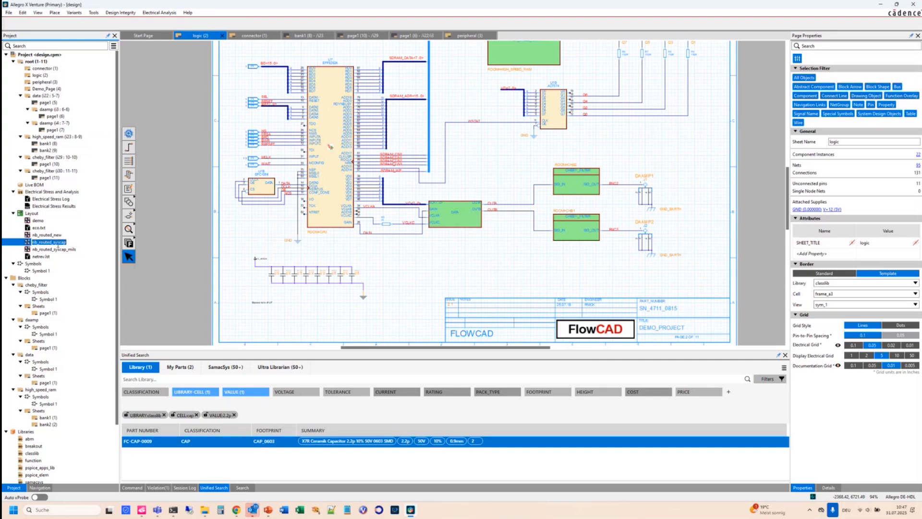
{"action": "left_click", "coordinate": [171, 232]}
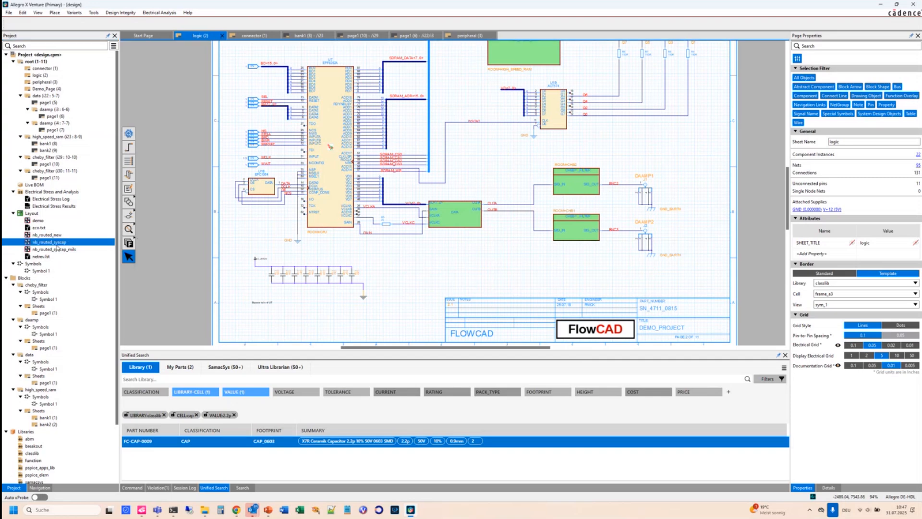
{"action": "right_click", "coordinate": [57, 244]}
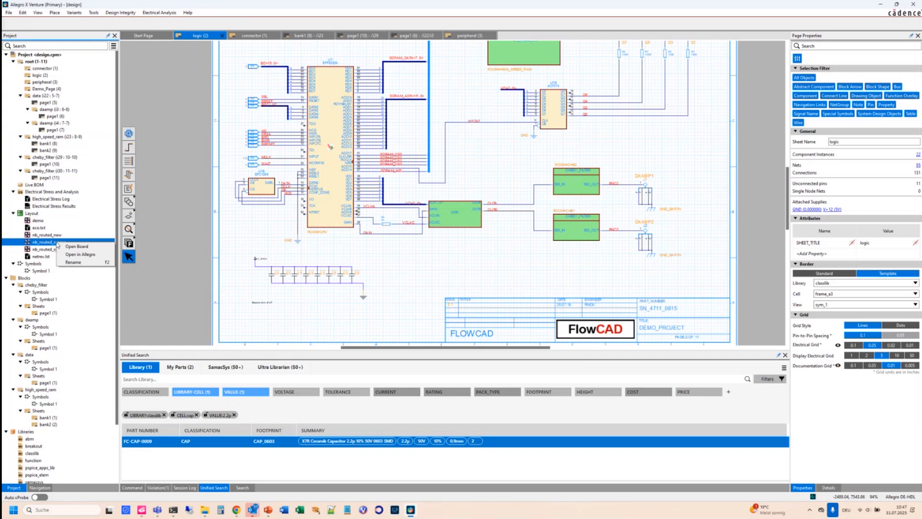
{"action": "left_click", "coordinate": [96, 249]}
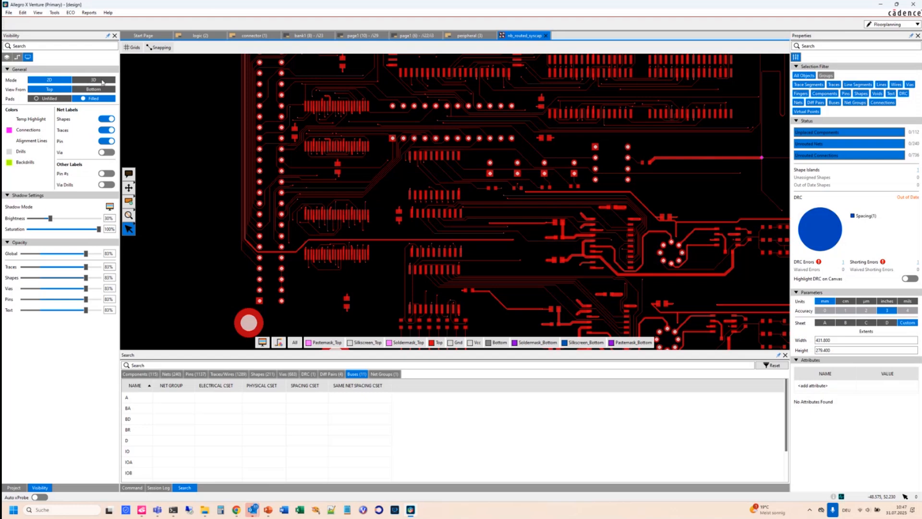
- Hide the mask layers of the board and check the available working modes, keeping Floorplanning
{"action": "left_click", "coordinate": [18, 58]}
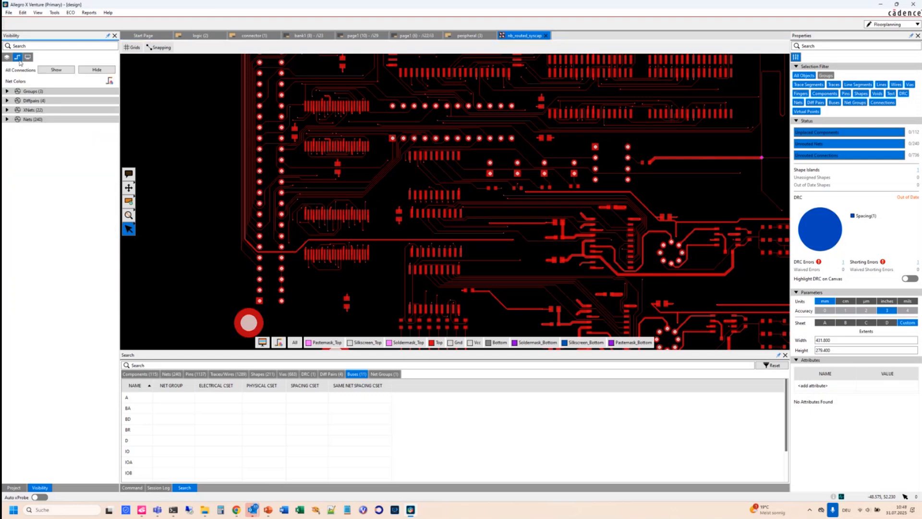
{"action": "left_click", "coordinate": [7, 57]}
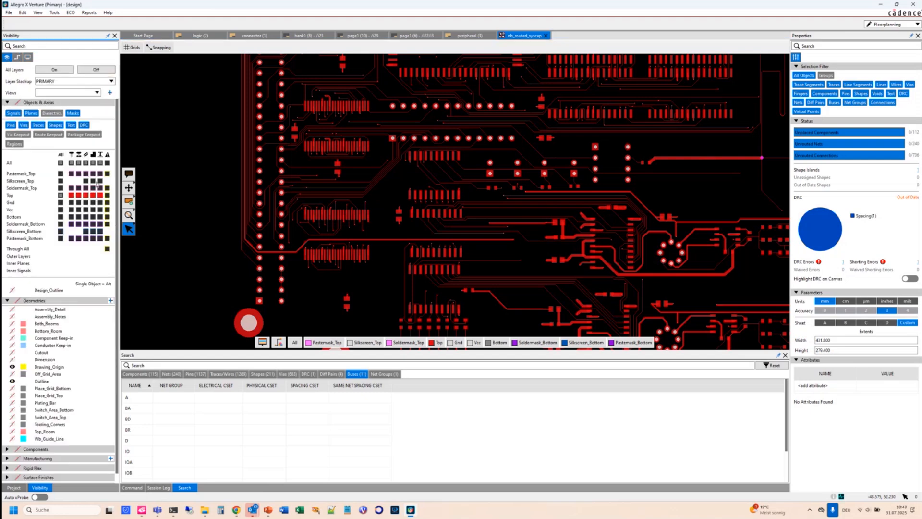
{"action": "left_click", "coordinate": [72, 114]}
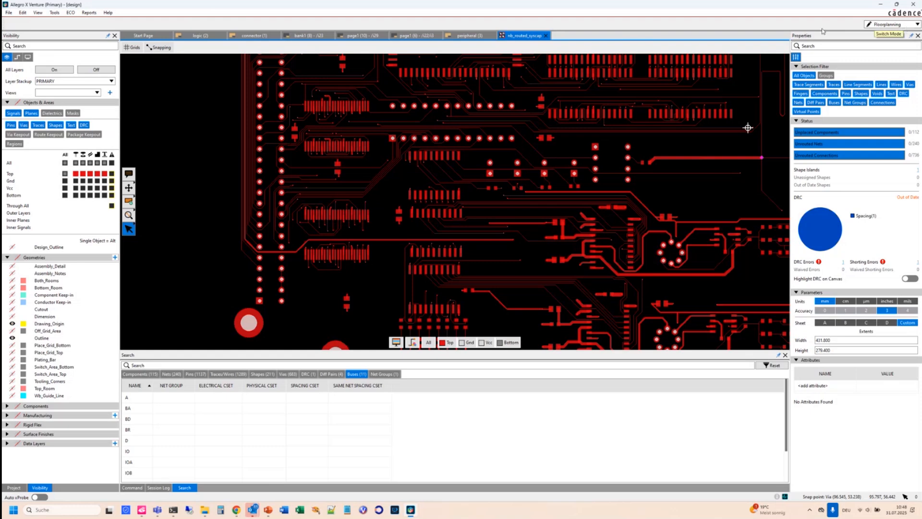
{"action": "left_click", "coordinate": [905, 25]}
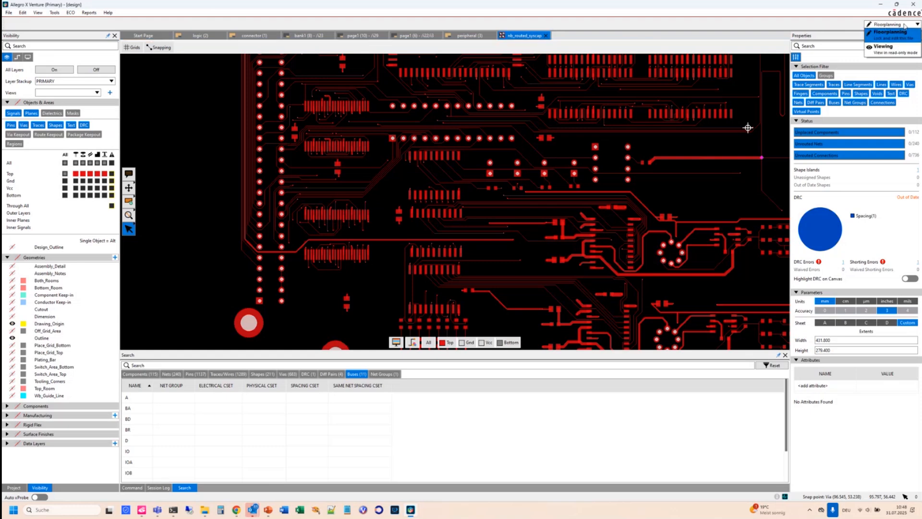
{"action": "left_click", "coordinate": [844, 26]}
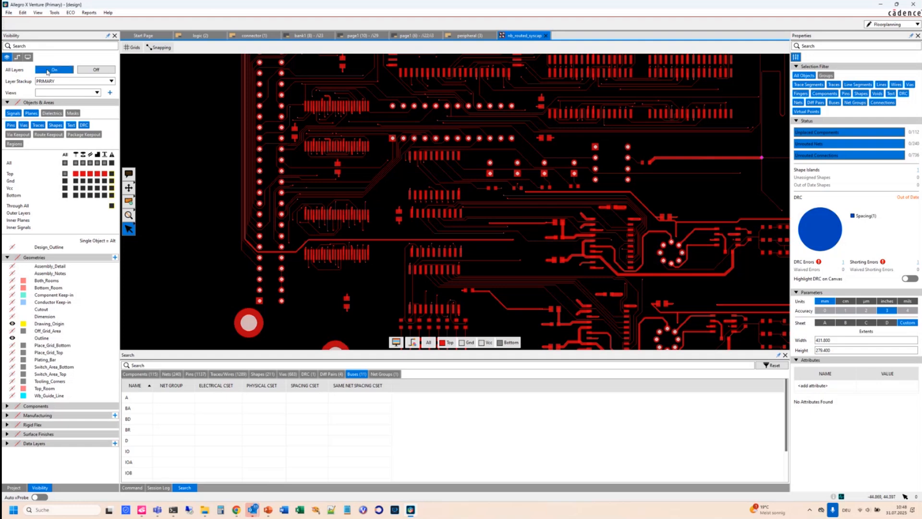
- Show the analysis workflows for the board and look through the available workflow types, keeping Impedance Workflow
{"action": "left_click", "coordinate": [38, 12]}
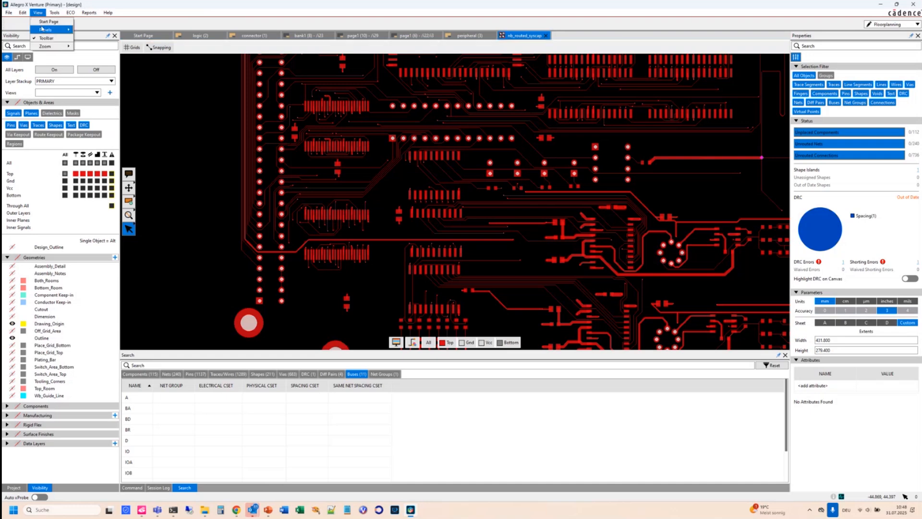
{"action": "mouse_move", "coordinate": [42, 29]}
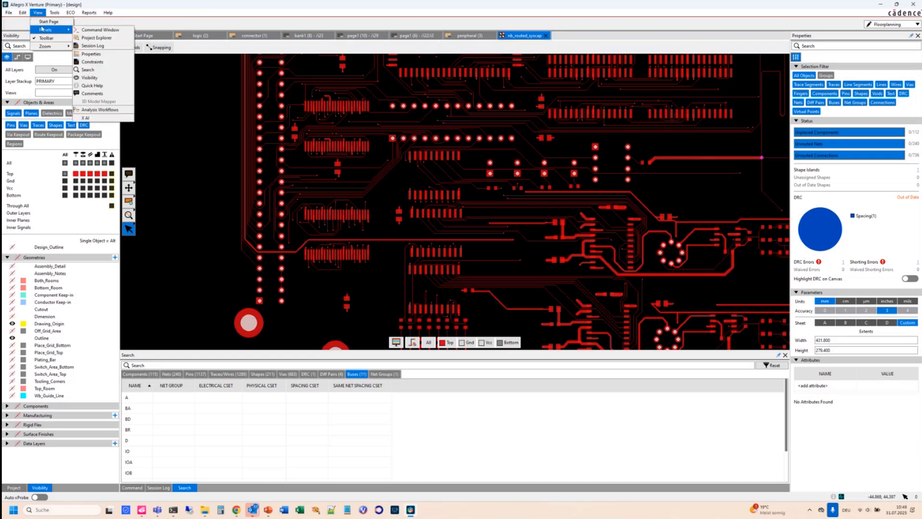
{"action": "left_click", "coordinate": [116, 110]}
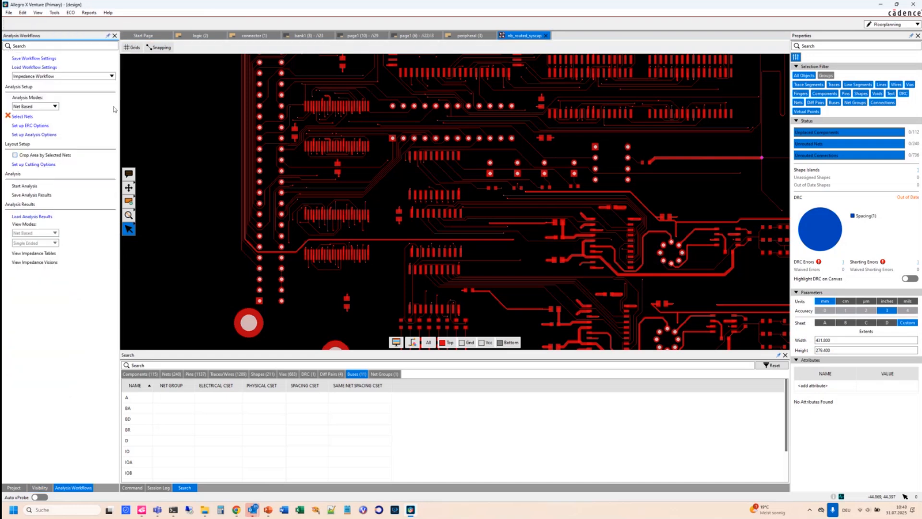
{"action": "left_click", "coordinate": [111, 76]}
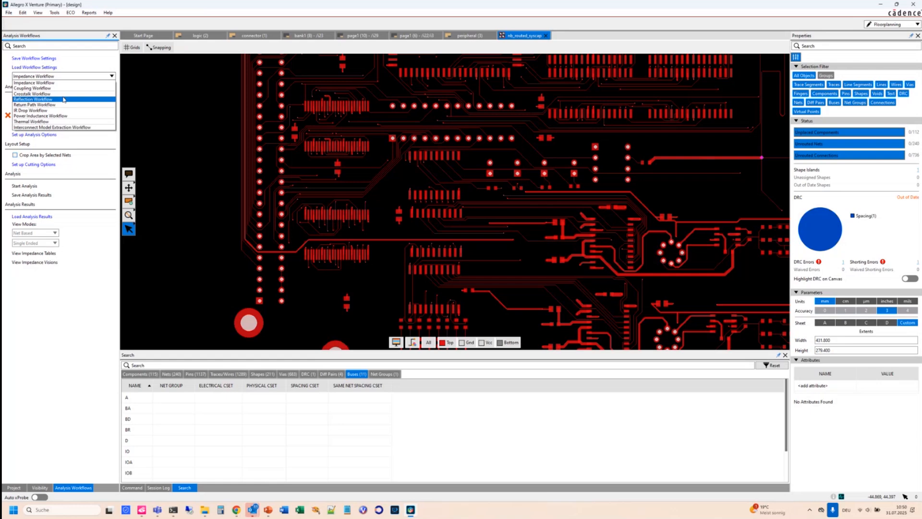
{"action": "left_click", "coordinate": [189, 85]}
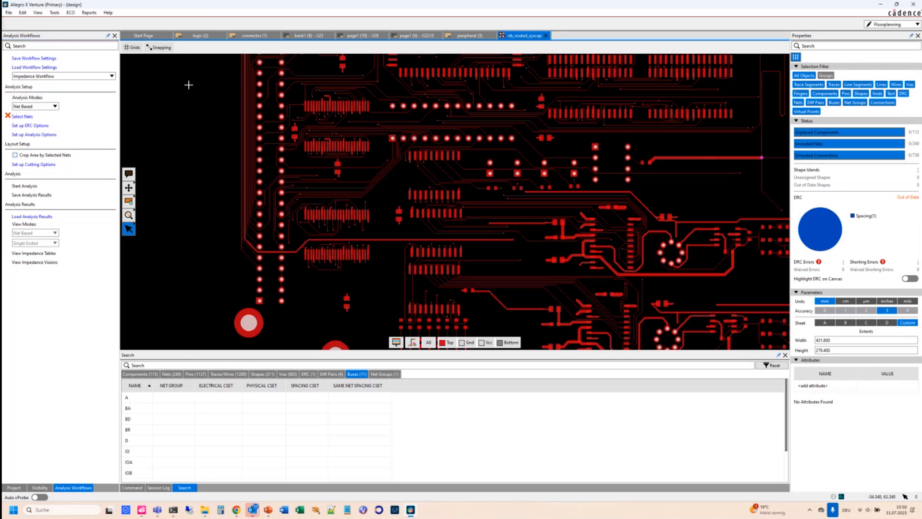